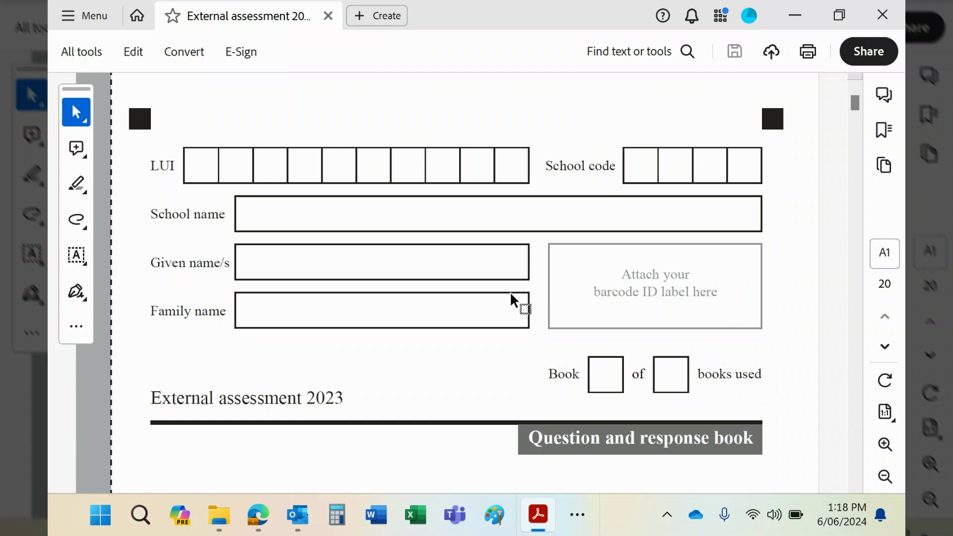
# Scroll past the cover and instruction pages to Question 1 (2 marks) on page 2.
pyautogui.scroll(-3, 511, 297)
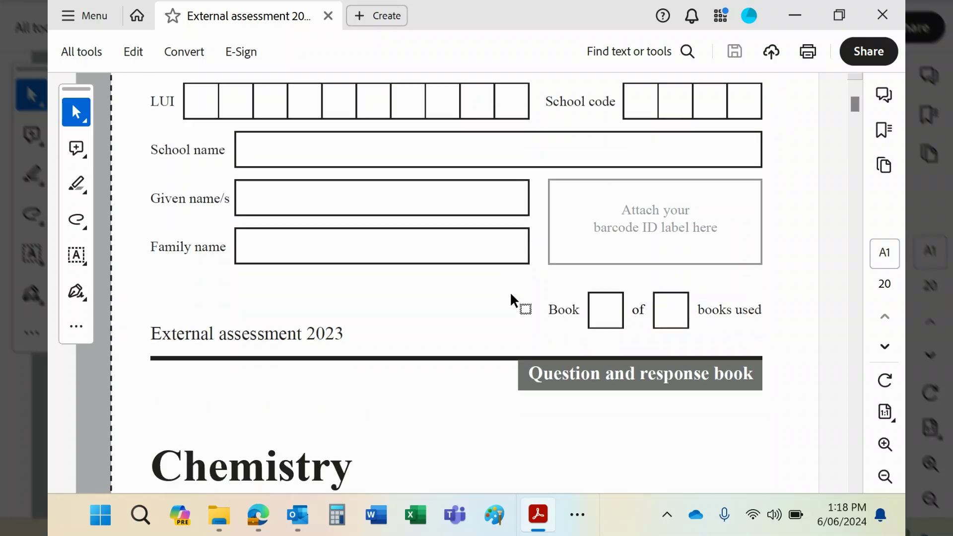
pyautogui.scroll(-10, 511, 296)
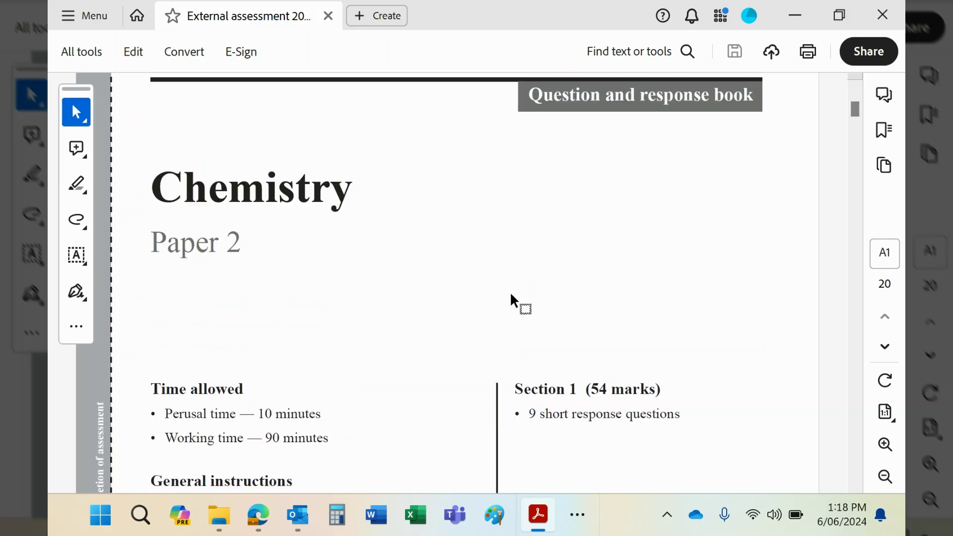
pyautogui.scroll(-4, 510, 290)
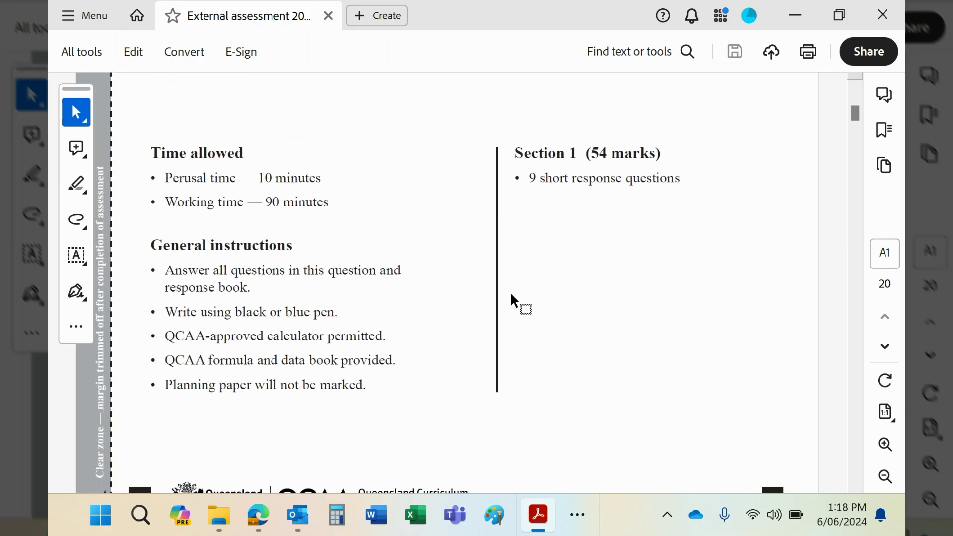
pyautogui.scroll(-20, 510, 291)
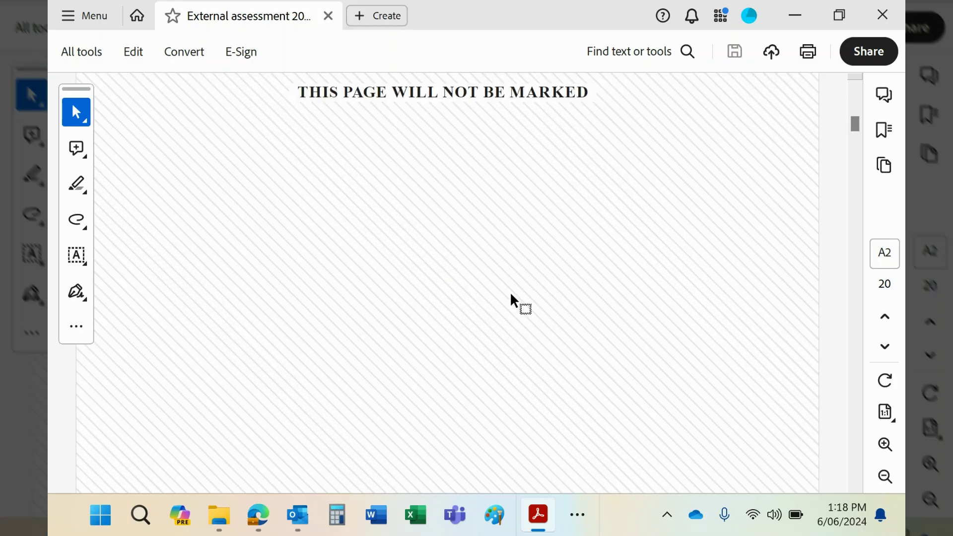
pyautogui.scroll(-15, 510, 291)
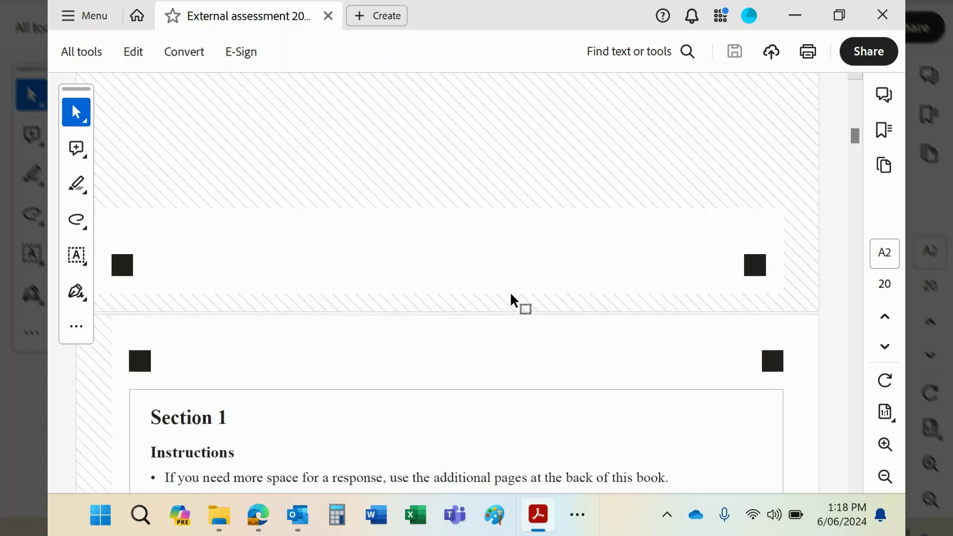
pyautogui.scroll(-20, 510, 295)
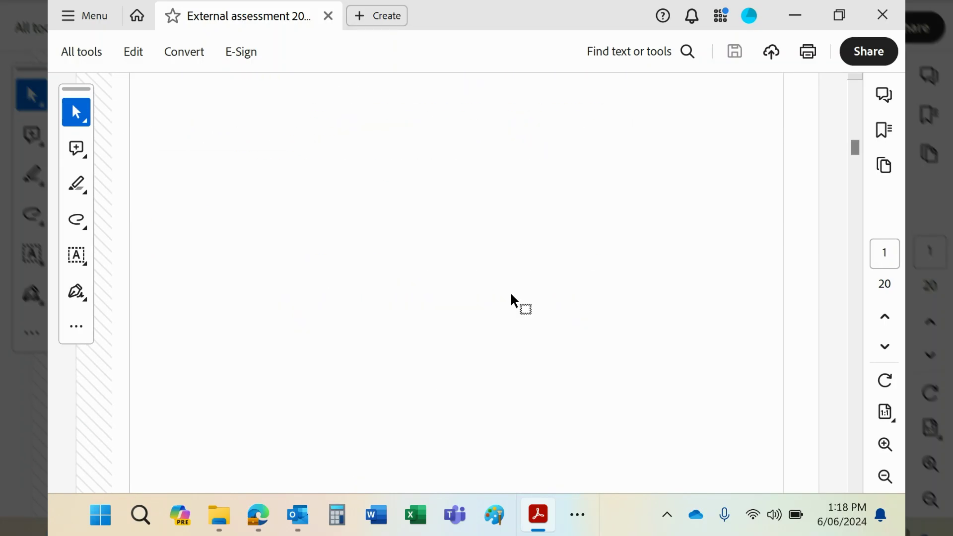
pyautogui.scroll(-10, 511, 294)
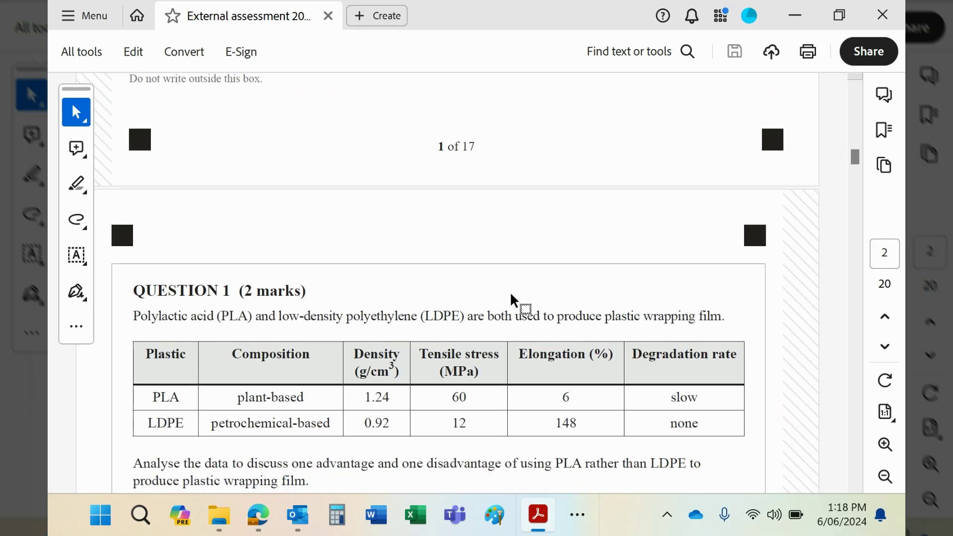
# Scroll to Question 1's answers on PLA's renewable advantage and lower-elongation disadvantage versus LDPE.
pyautogui.scroll(-5, 511, 295)
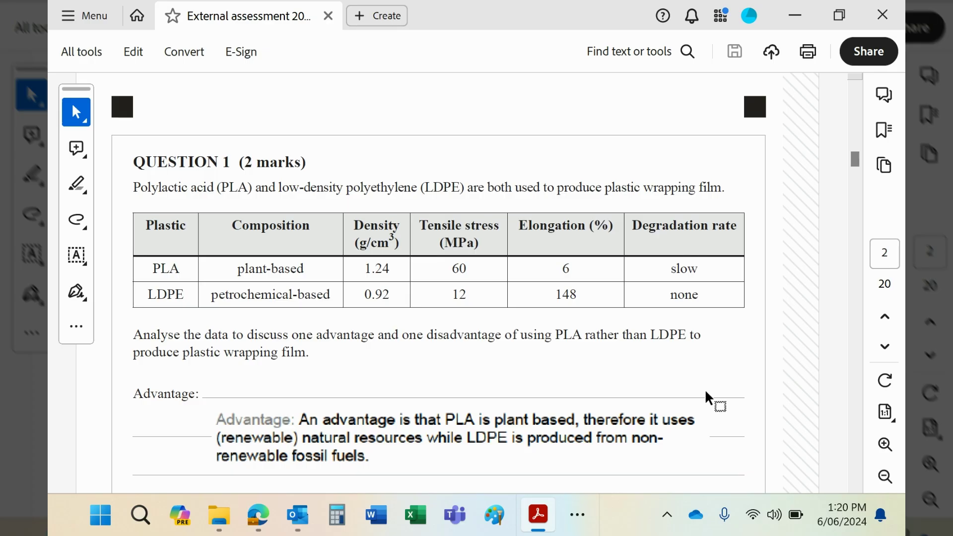
pyautogui.scroll(-2, 707, 397)
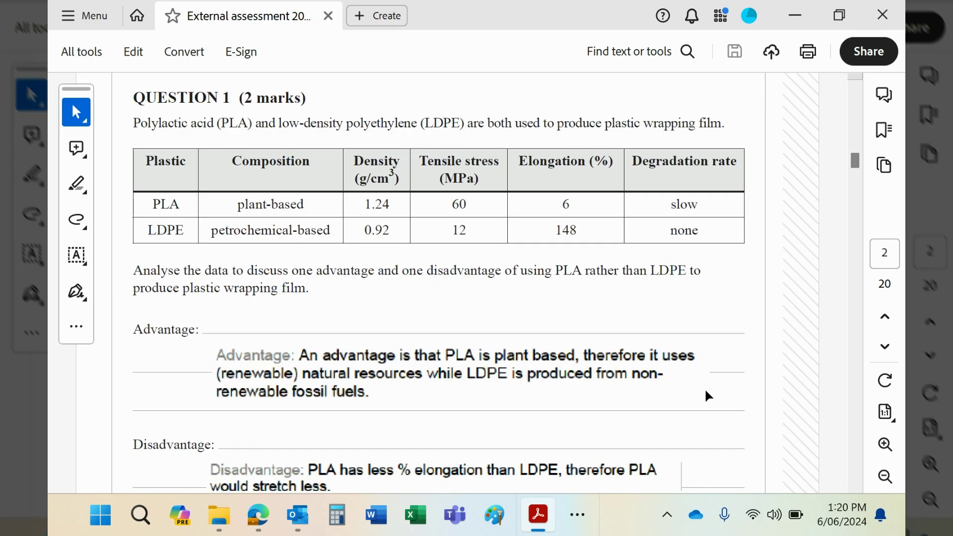
pyautogui.scroll(-1, 707, 397)
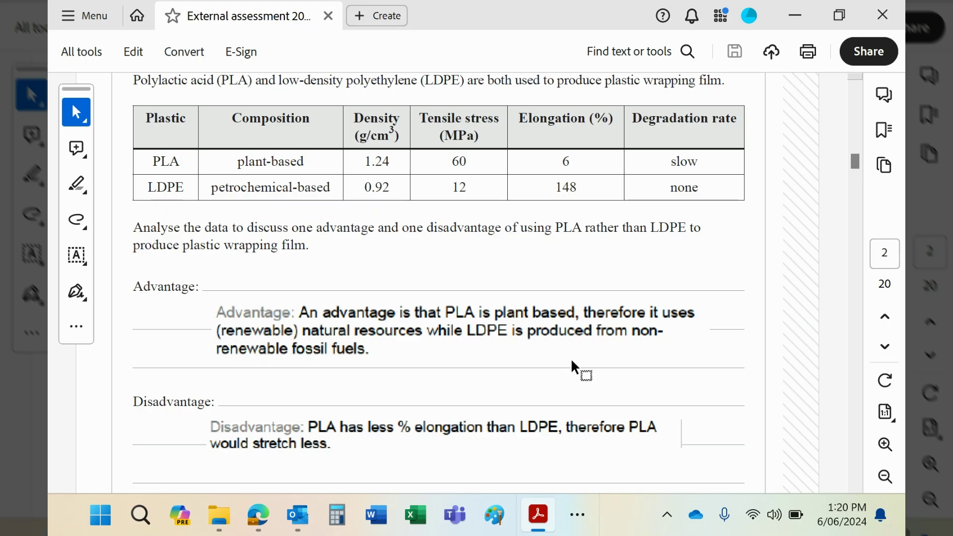
pyautogui.scroll(-1, 571, 367)
pyautogui.scroll(2, 572, 372)
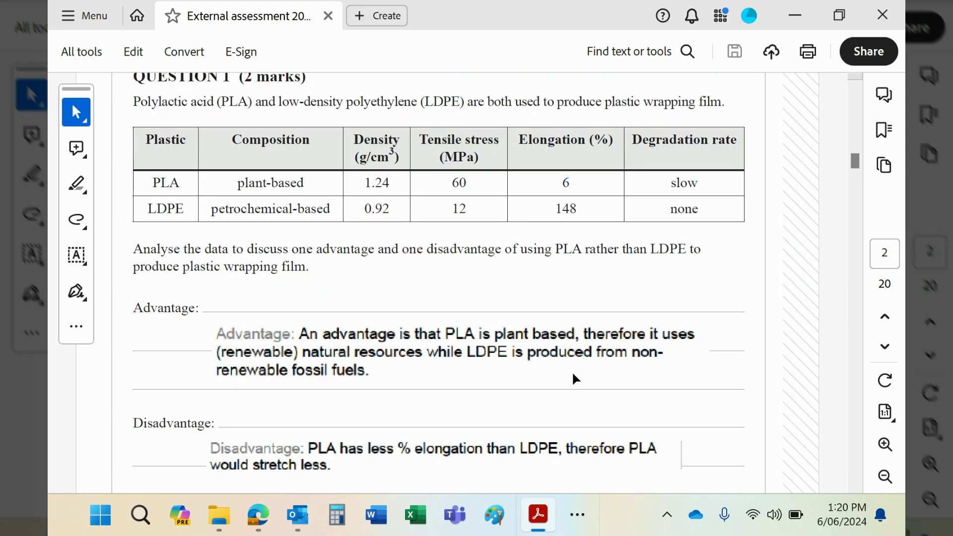
pyautogui.scroll(1, 572, 374)
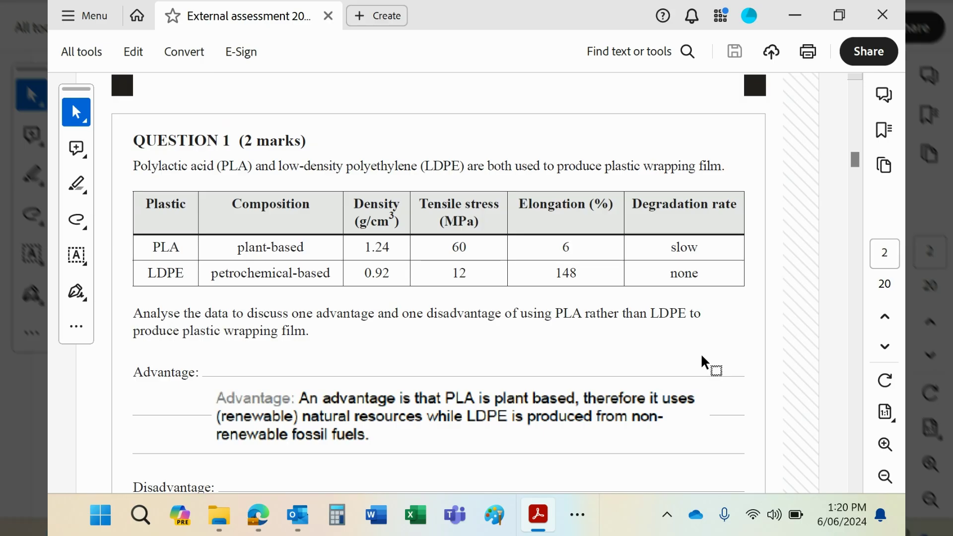
# Scroll to page 3's α-helix versus β-pleated sheet question and its similarity, difference and significance answers.
pyautogui.scroll(-2, 701, 352)
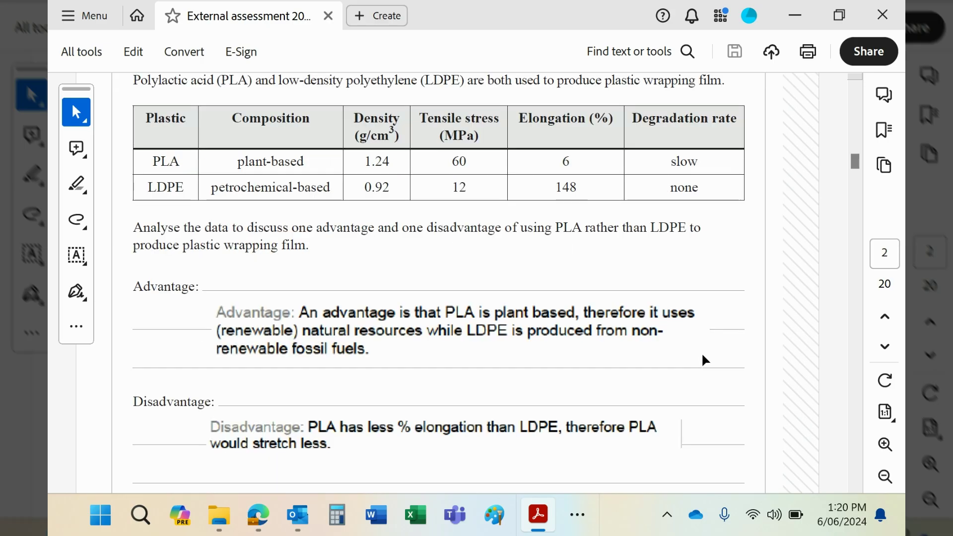
pyautogui.scroll(-3, 701, 353)
pyautogui.scroll(-3, 702, 355)
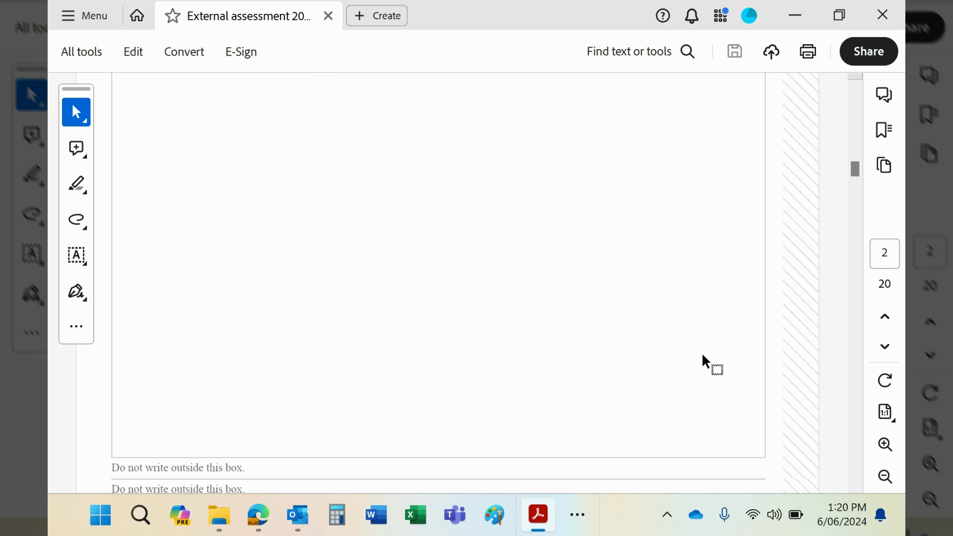
pyautogui.scroll(-3, 702, 355)
pyautogui.scroll(-3, 702, 355)
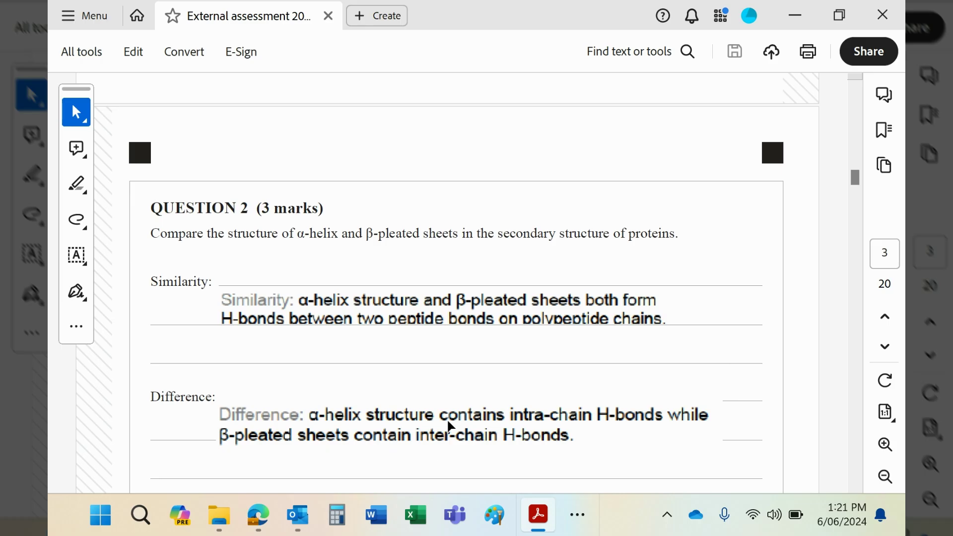
pyautogui.scroll(-3, 516, 381)
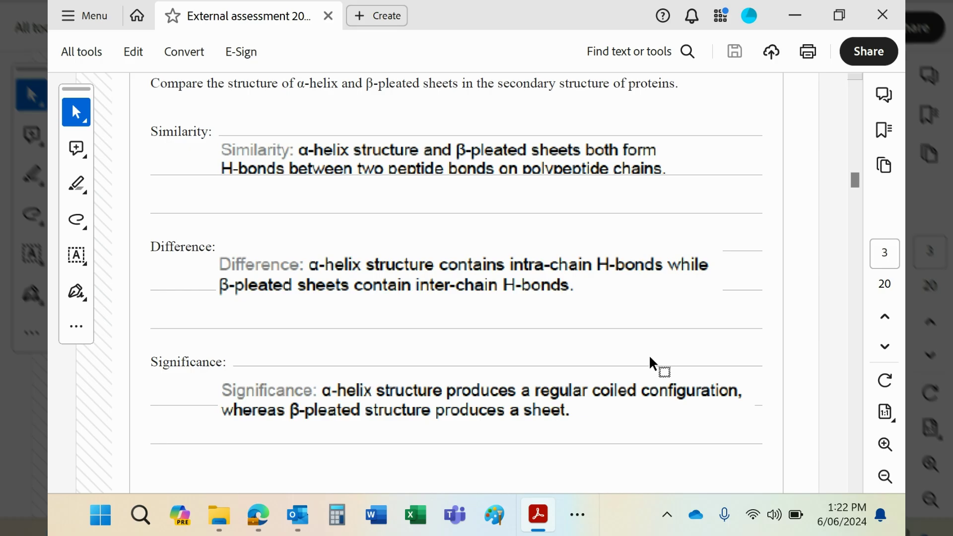
pyautogui.scroll(-2, 650, 357)
pyautogui.scroll(-1, 652, 350)
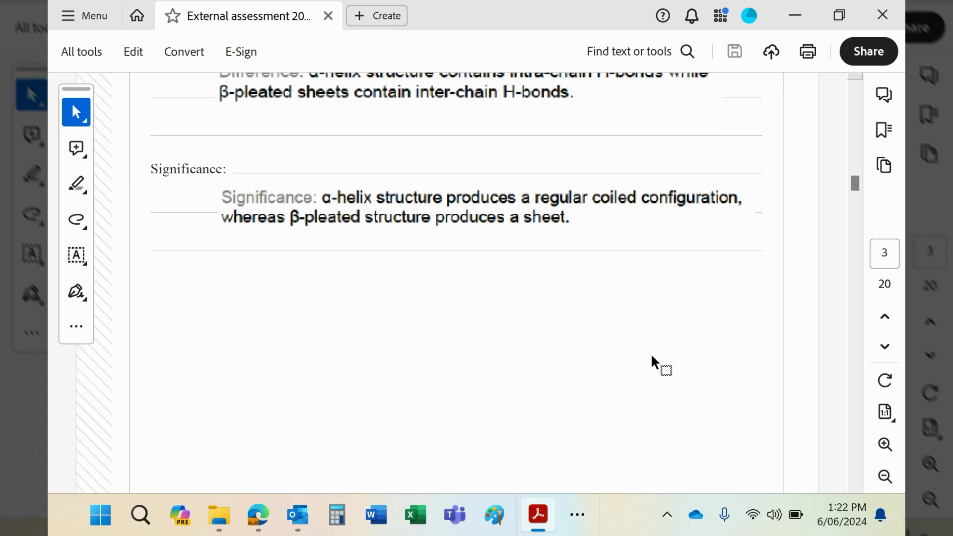
pyautogui.scroll(2, 650, 355)
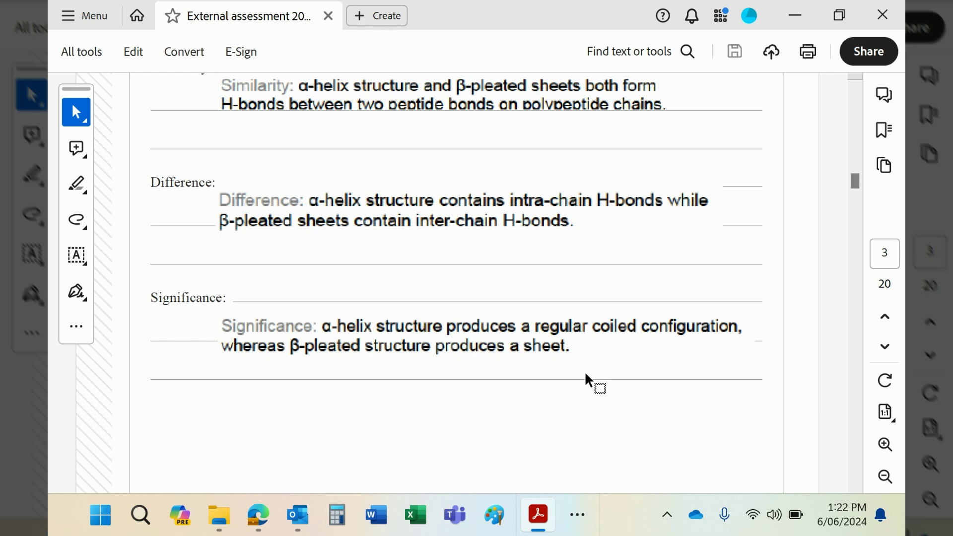
# Scroll past page 4's Cell 1–3 diagrams to part (a): Cell 2 gives the highest voltage, 2.70 V.
pyautogui.scroll(-5, 585, 374)
pyautogui.scroll(-5, 585, 374)
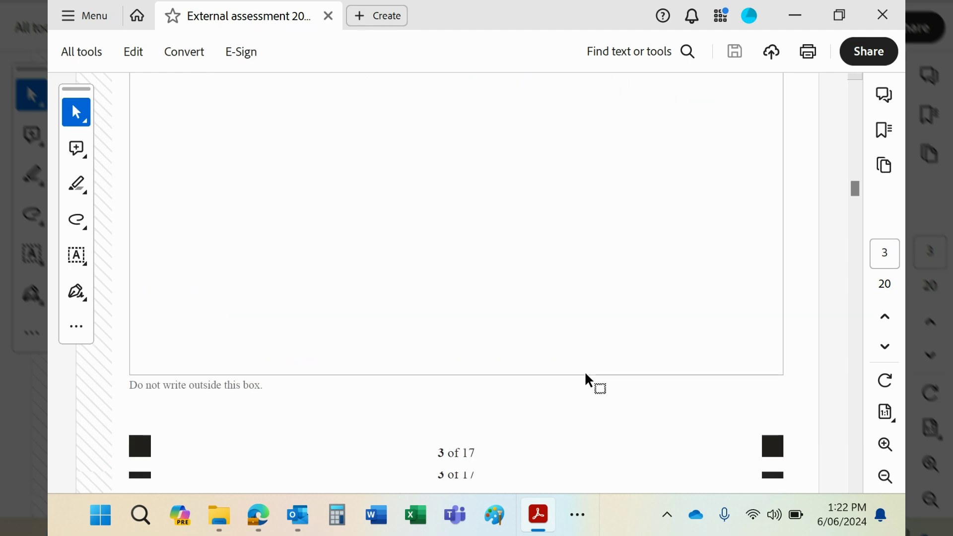
pyautogui.scroll(-5, 585, 374)
pyautogui.scroll(-3, 585, 375)
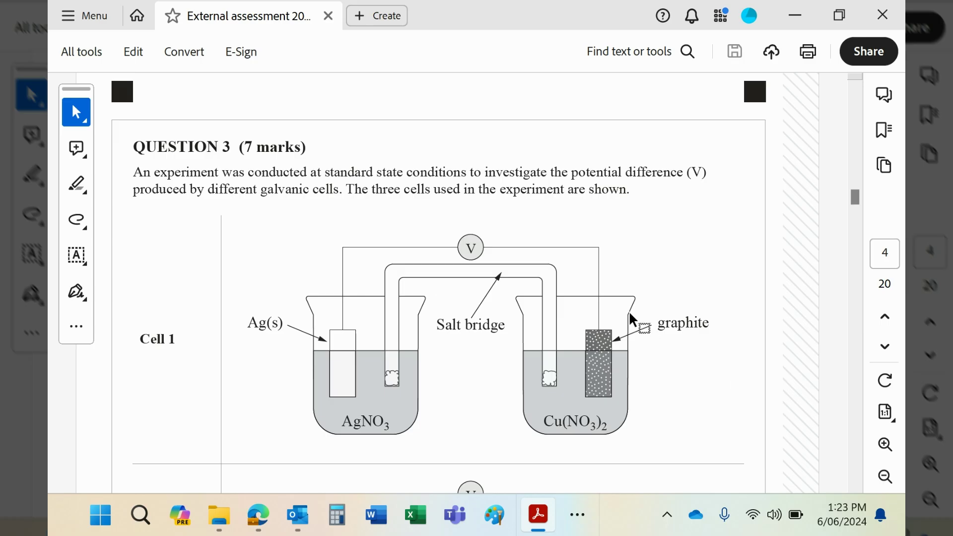
pyautogui.scroll(-3, 640, 317)
pyautogui.scroll(-4, 651, 316)
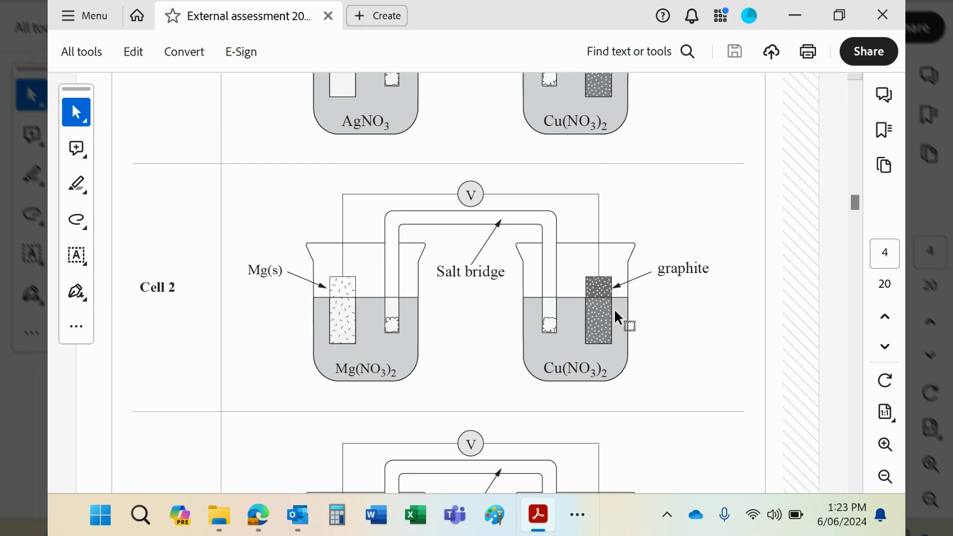
pyautogui.scroll(-4, 650, 316)
pyautogui.scroll(-2, 651, 317)
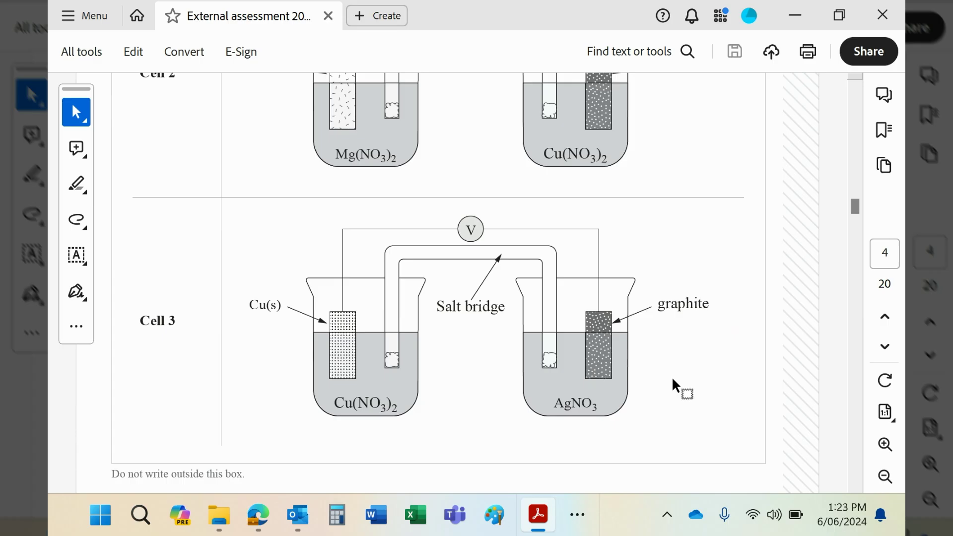
pyautogui.scroll(-3, 683, 348)
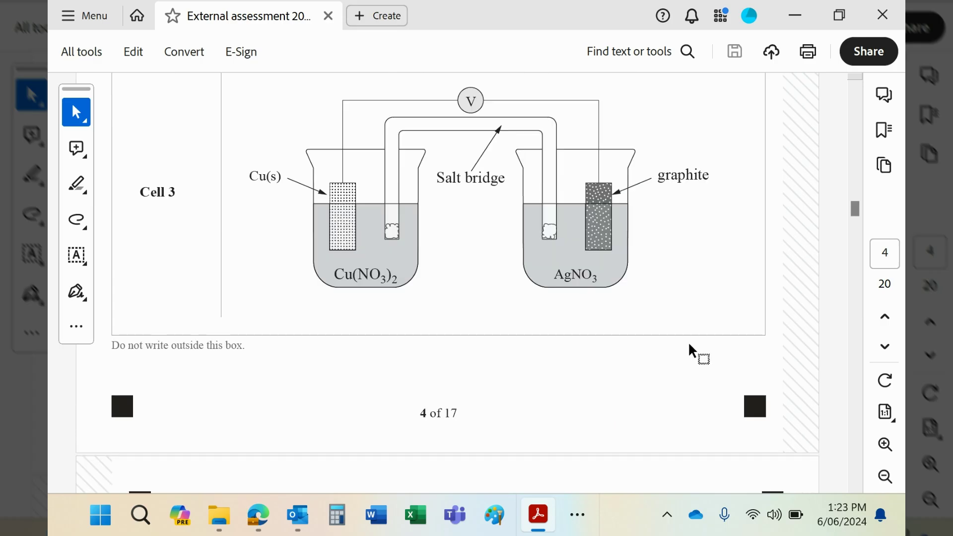
pyautogui.scroll(-6, 687, 341)
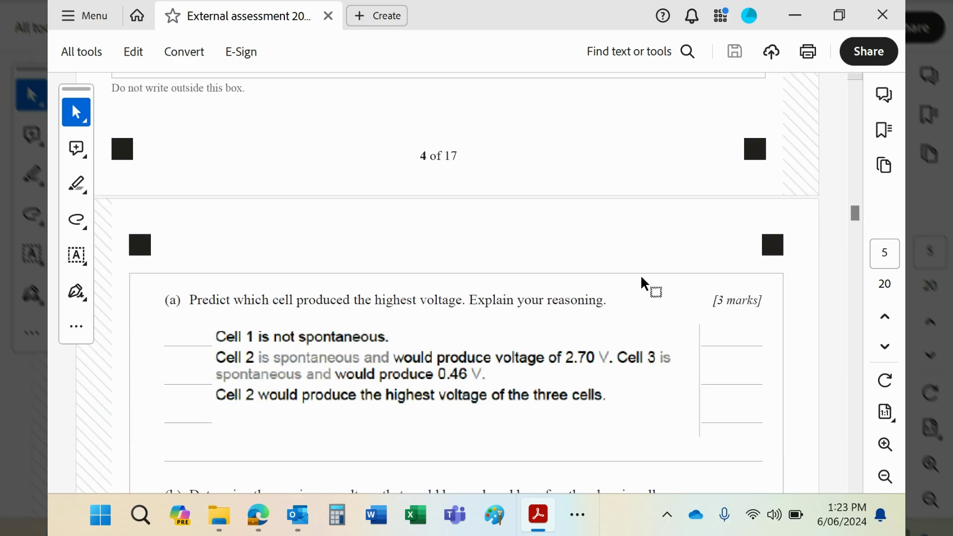
# Scroll back over the Cell 1, Cell 2 and Cell 3 diagrams on page 4 to compare them.
pyautogui.scroll(5, 642, 279)
pyautogui.scroll(5, 641, 279)
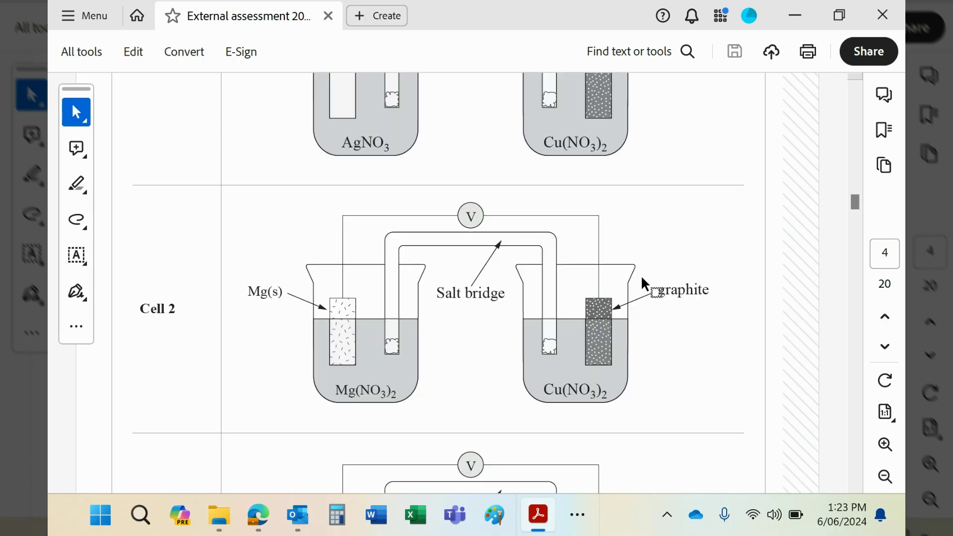
pyautogui.scroll(5, 641, 275)
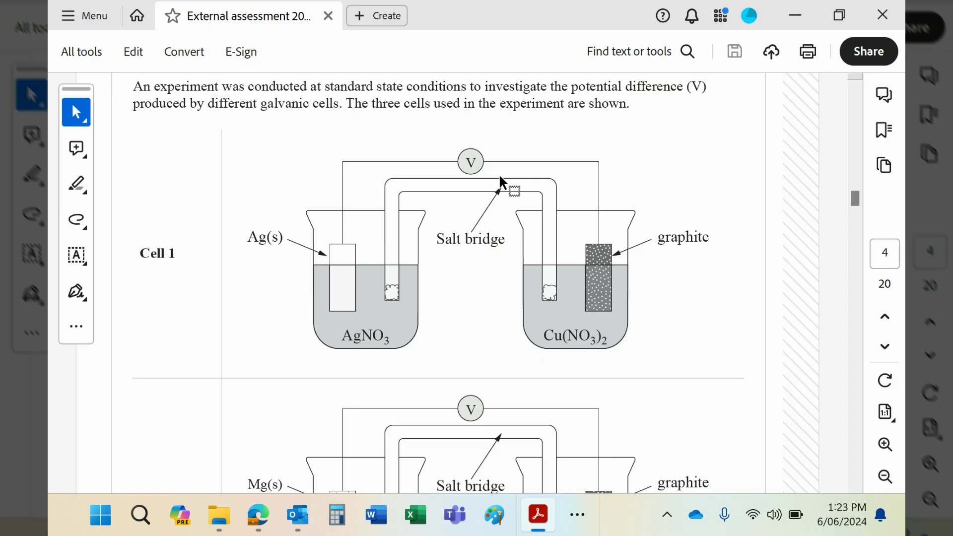
pyautogui.scroll(-1, 498, 177)
pyautogui.scroll(-3, 637, 238)
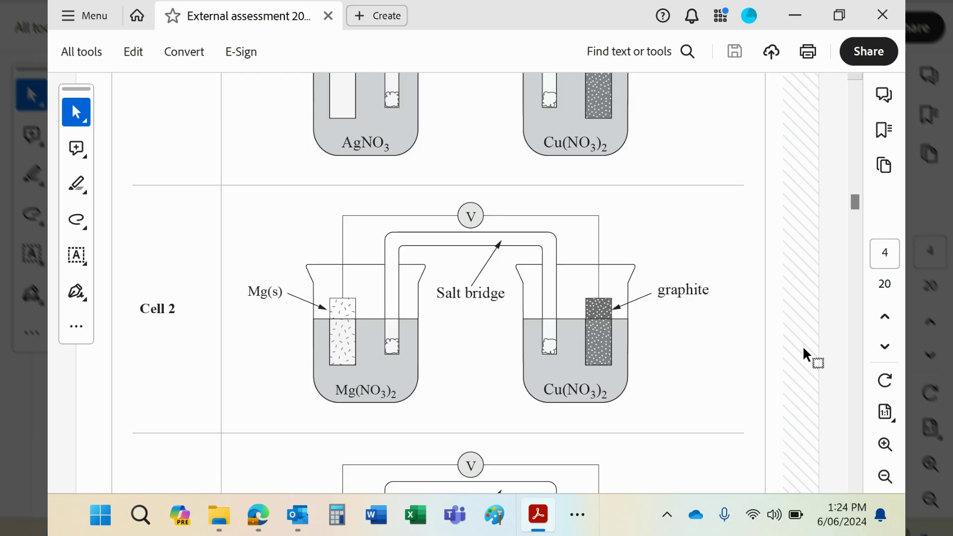
pyautogui.scroll(-1, 709, 368)
pyautogui.scroll(-4, 709, 364)
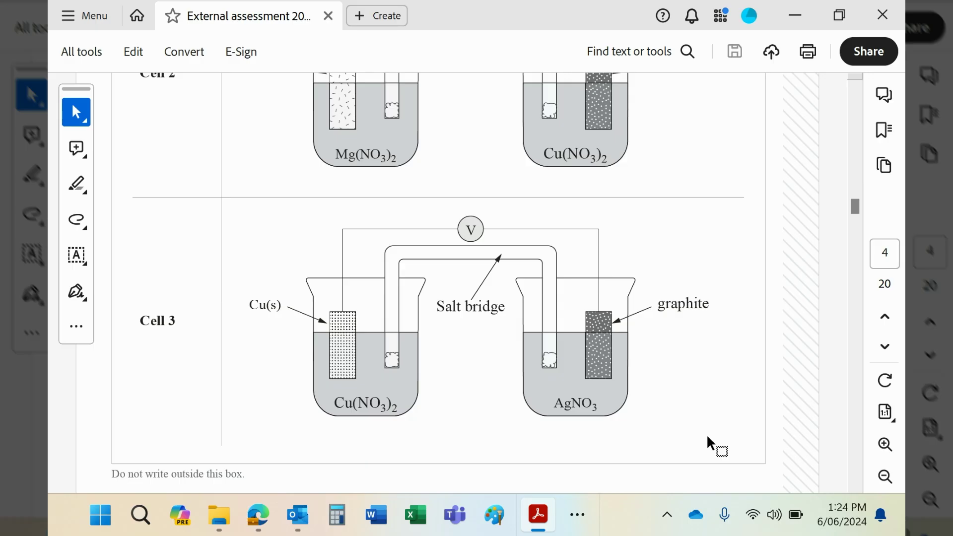
# Scroll to part (a) on page 5: Cell 1 not spontaneous, Cell 3 producing 0.46 V.
pyautogui.scroll(3, 662, 383)
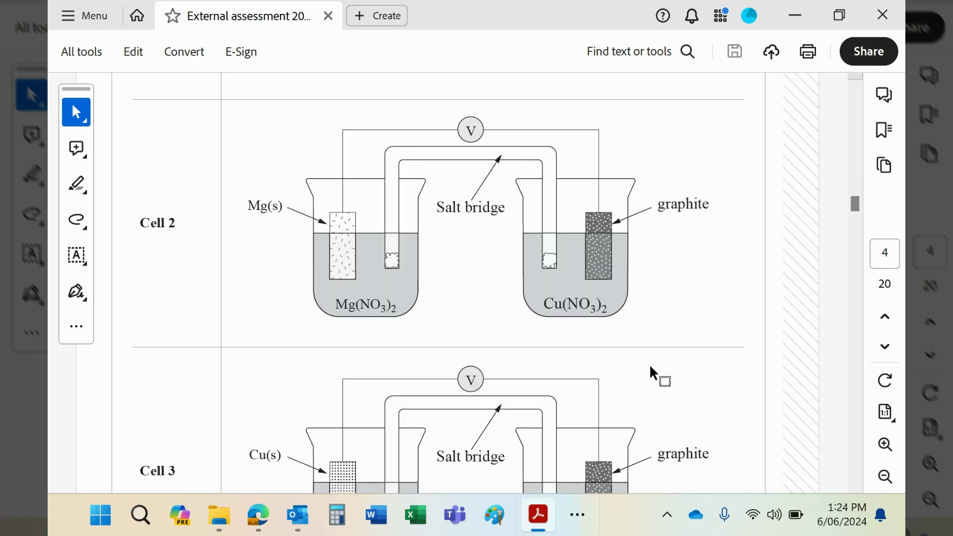
pyautogui.scroll(-3, 512, 255)
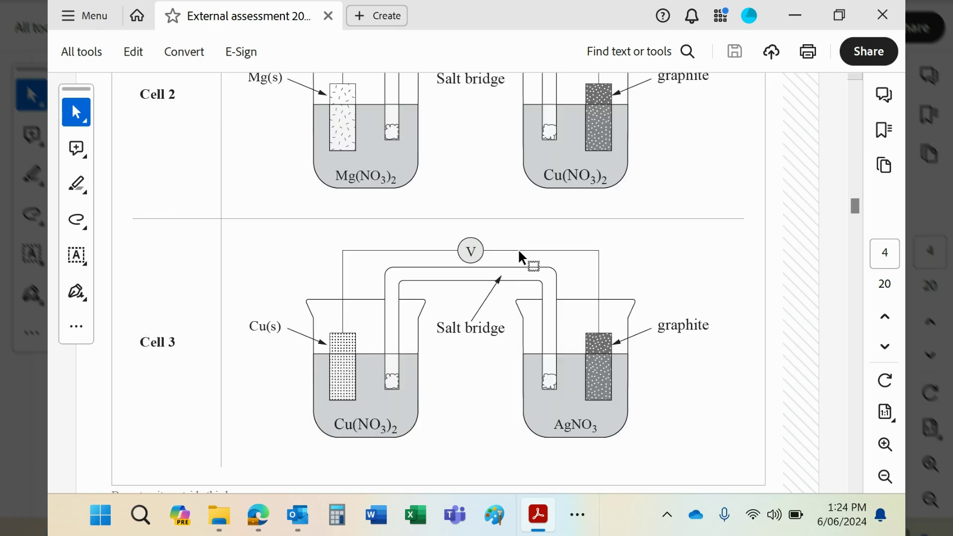
pyautogui.scroll(-6, 519, 252)
pyautogui.scroll(-3, 431, 288)
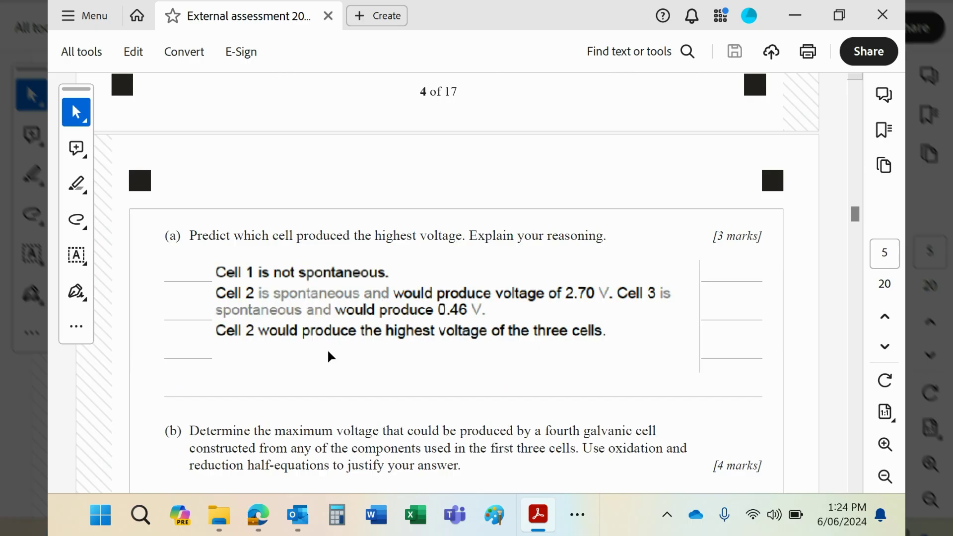
# Scroll through part (b)'s Mg anode, Ag cathode half-equations to E°cell = 3.16 V and the page footer.
pyautogui.scroll(-2, 511, 356)
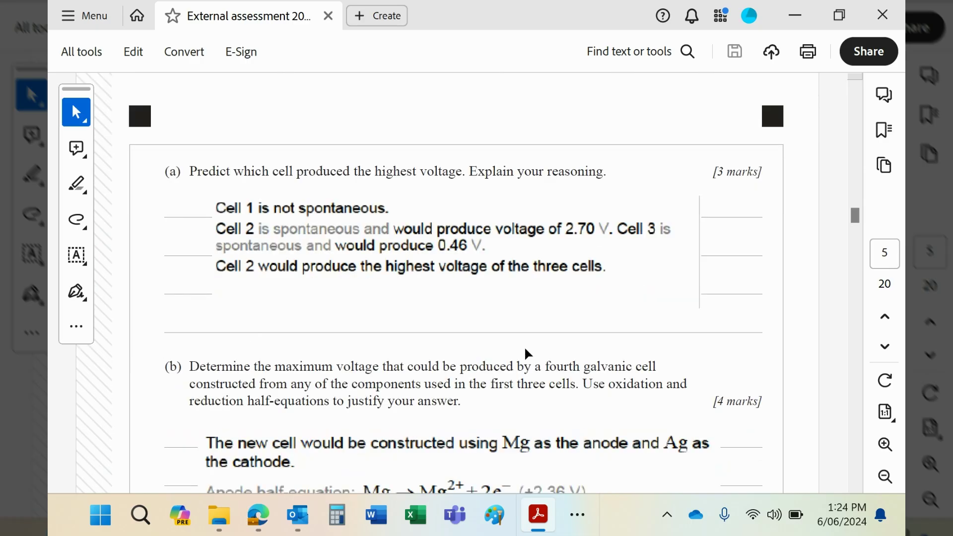
pyautogui.scroll(-1, 525, 347)
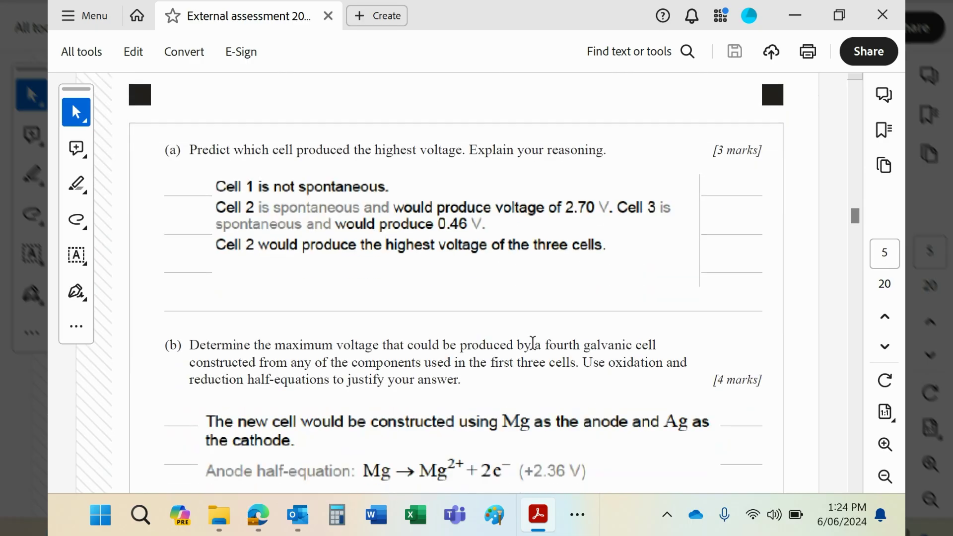
pyautogui.scroll(-1, 570, 297)
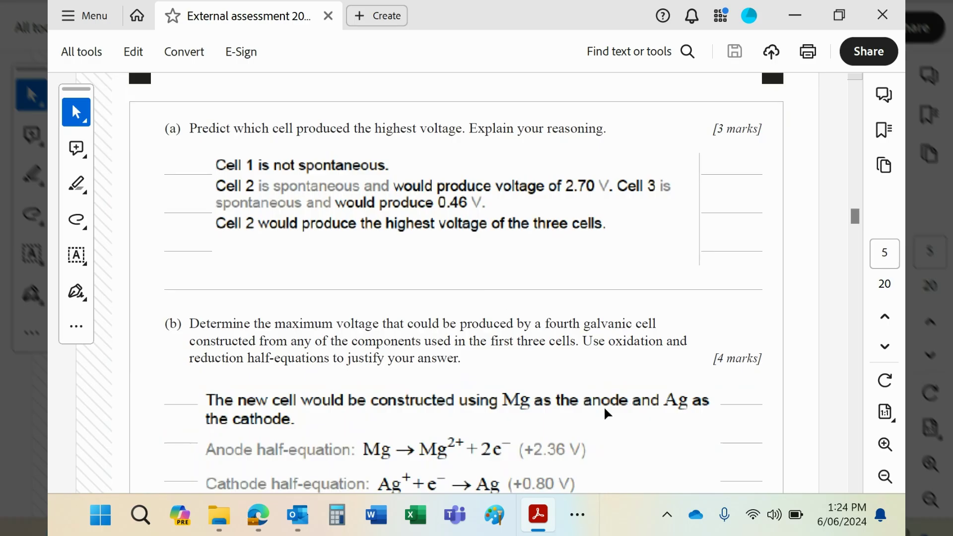
pyautogui.scroll(-2, 496, 323)
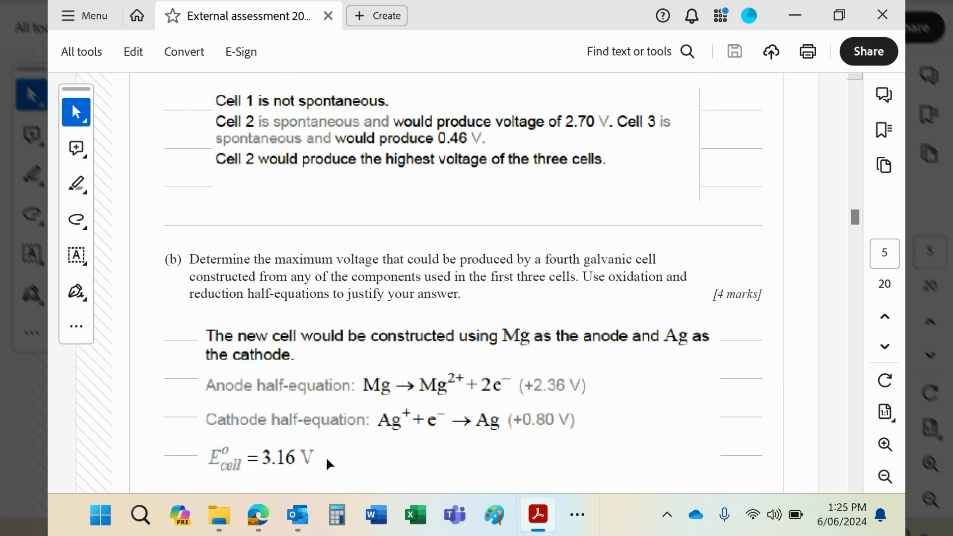
pyautogui.scroll(-1, 599, 288)
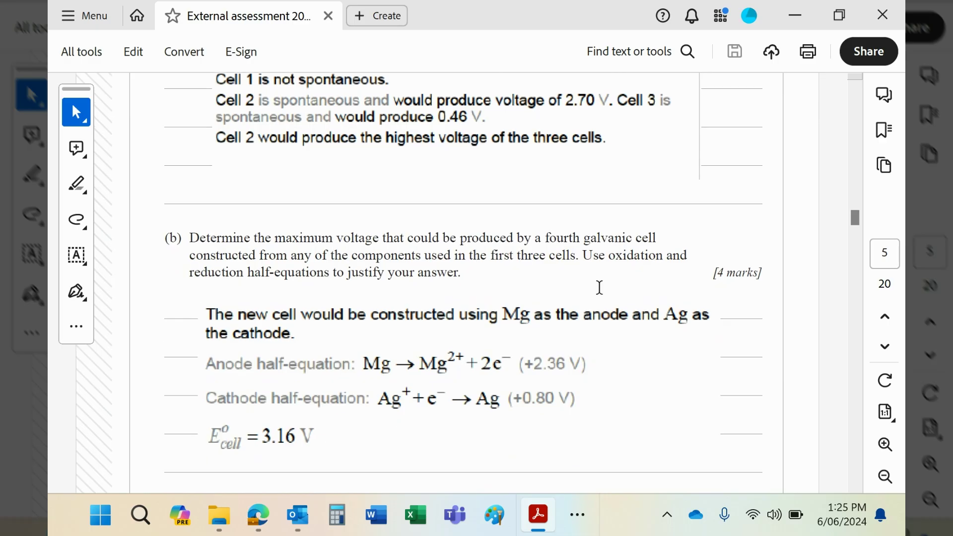
pyautogui.scroll(-3, 599, 288)
# Scroll to Question 4's Compound C infrared spectrum and part (a)'s answer identifying an alcohol.
pyautogui.scroll(-4, 599, 290)
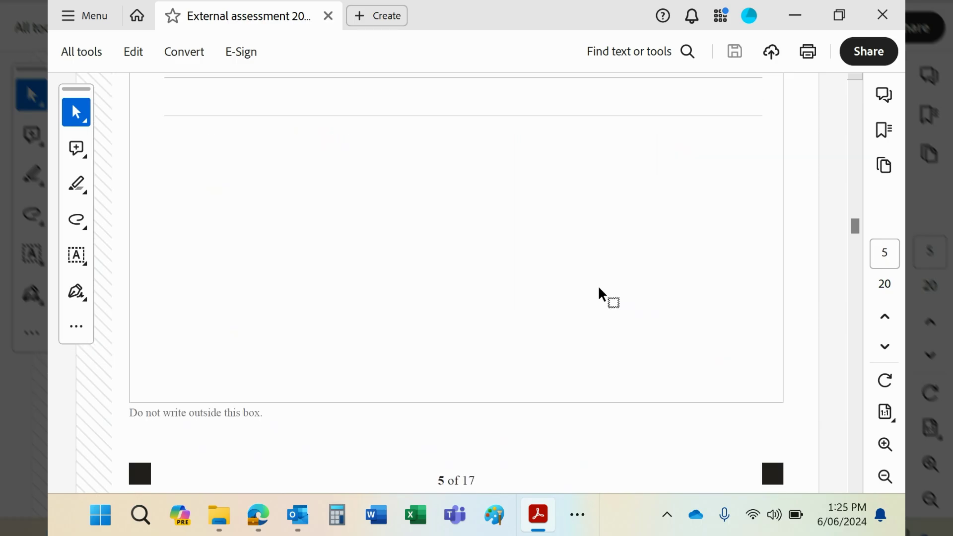
pyautogui.scroll(-2, 598, 289)
pyautogui.scroll(-4, 599, 288)
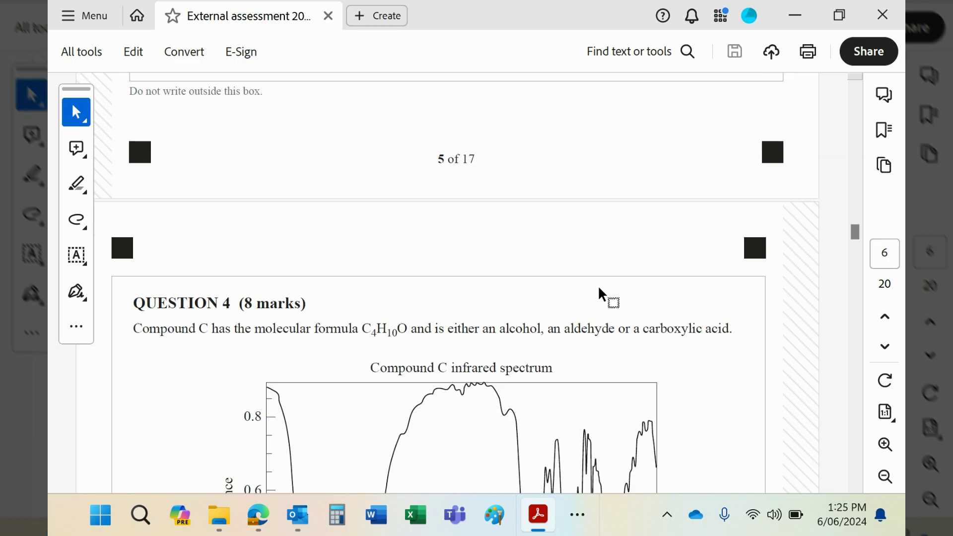
pyautogui.scroll(-6, 598, 289)
pyautogui.scroll(-2, 599, 288)
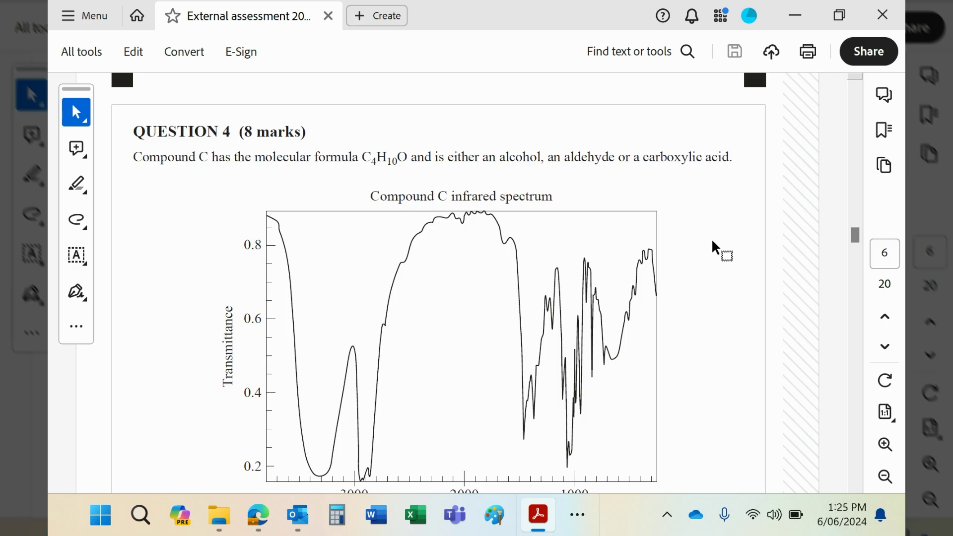
pyautogui.scroll(-1, 714, 247)
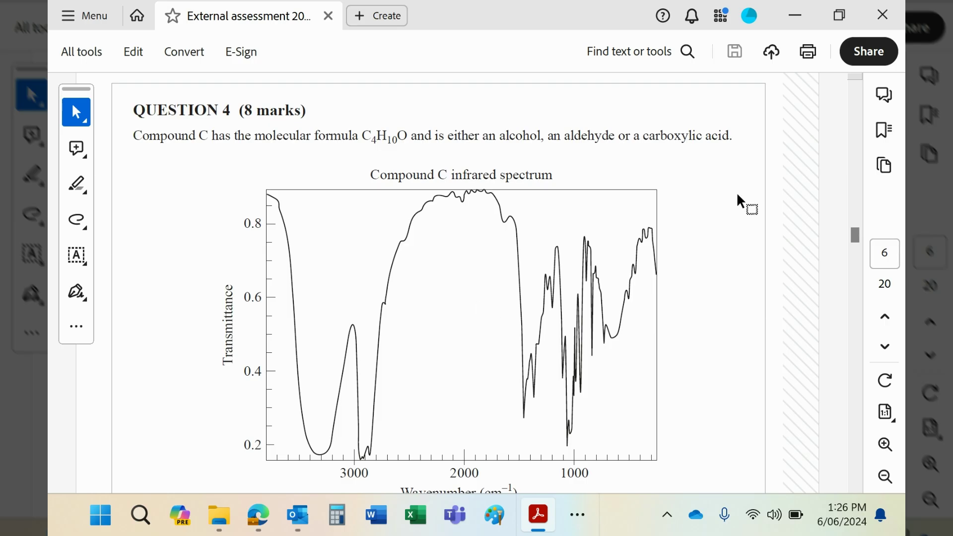
pyautogui.scroll(-1, 724, 253)
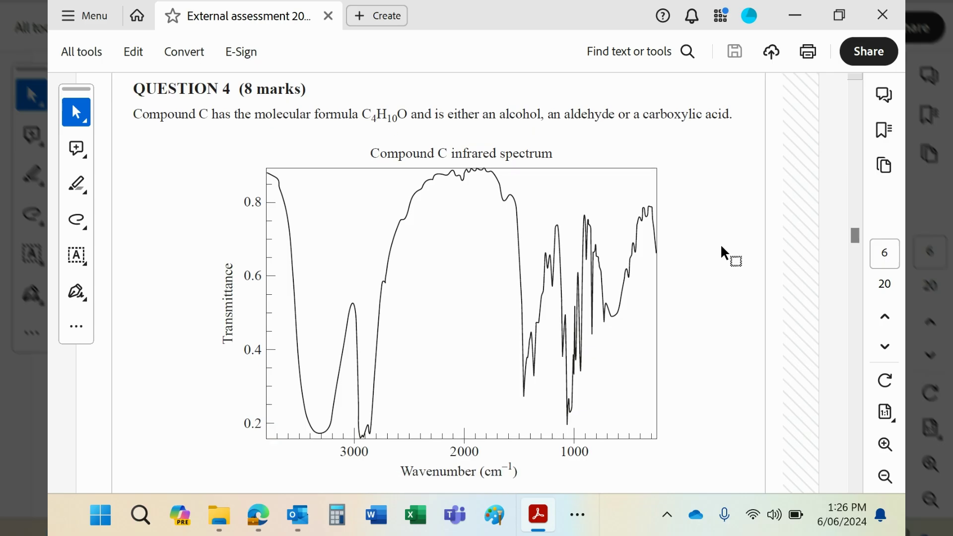
pyautogui.scroll(-3, 723, 253)
# Recheck the IR spectrum, then read part (a)'s answer ruling out an aldehyde and a carboxylic acid.
pyautogui.scroll(-1, 723, 253)
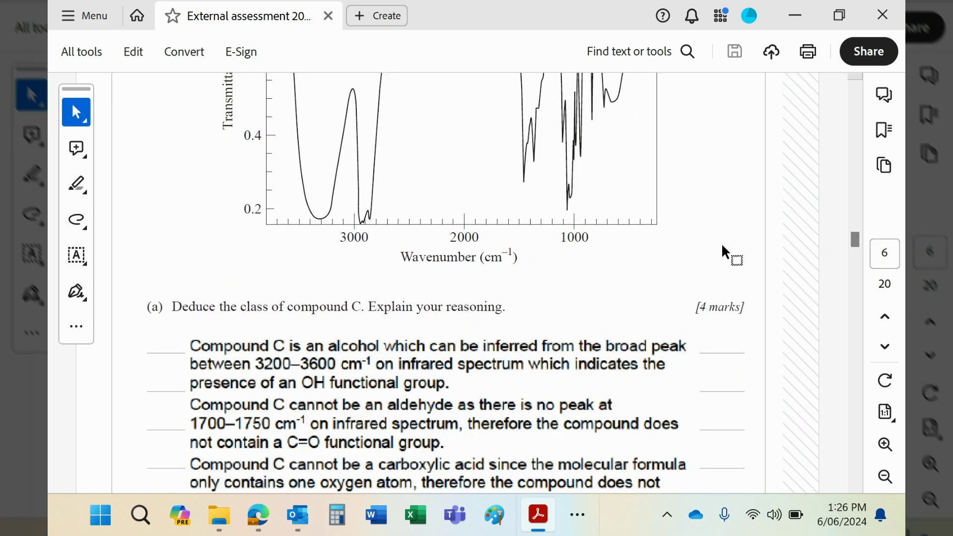
pyautogui.scroll(-1, 722, 245)
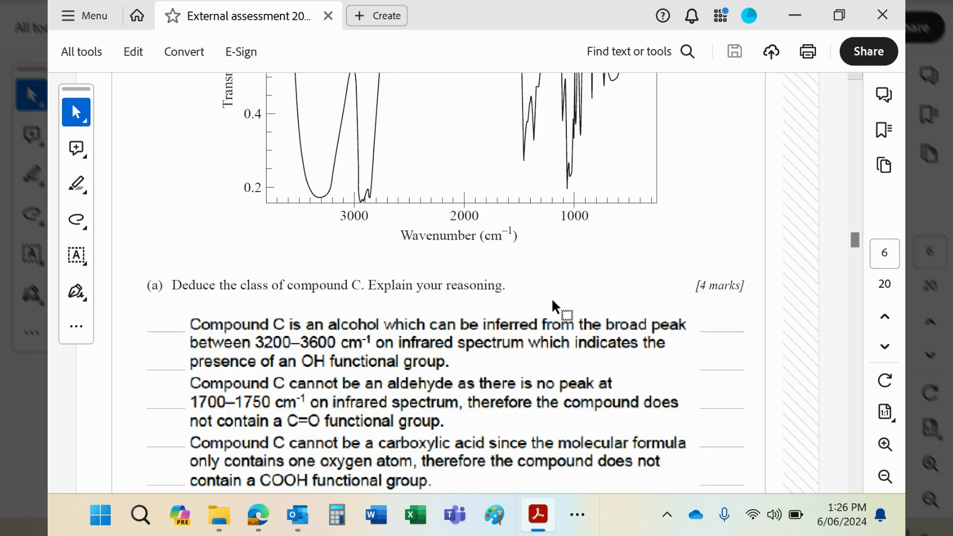
pyautogui.scroll(-1, 341, 392)
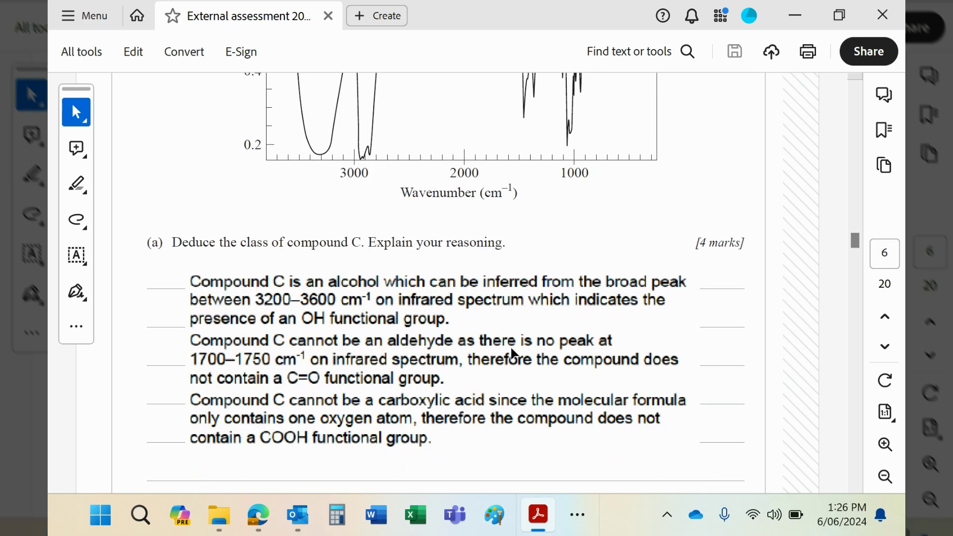
pyautogui.scroll(3, 583, 329)
pyautogui.scroll(3, 585, 332)
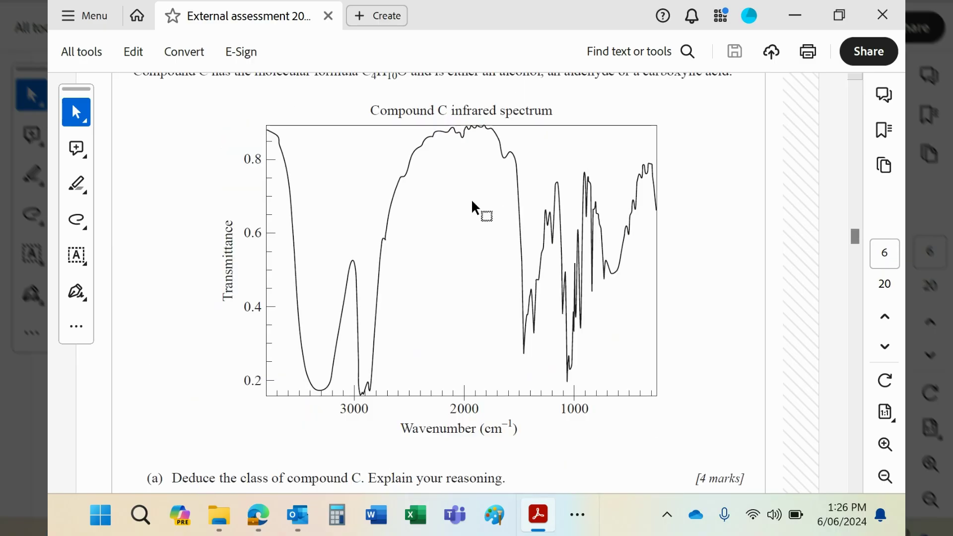
pyautogui.scroll(-1, 445, 317)
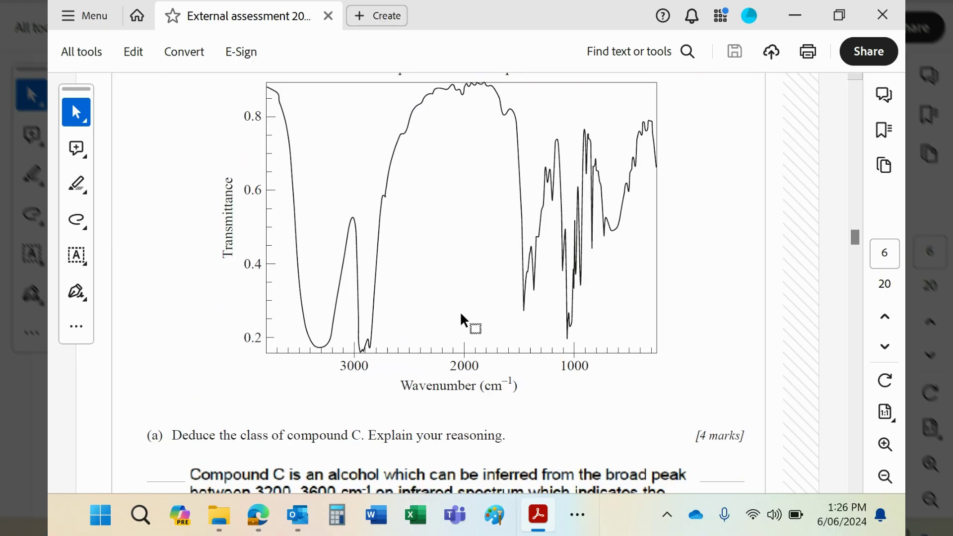
pyautogui.scroll(4, 578, 269)
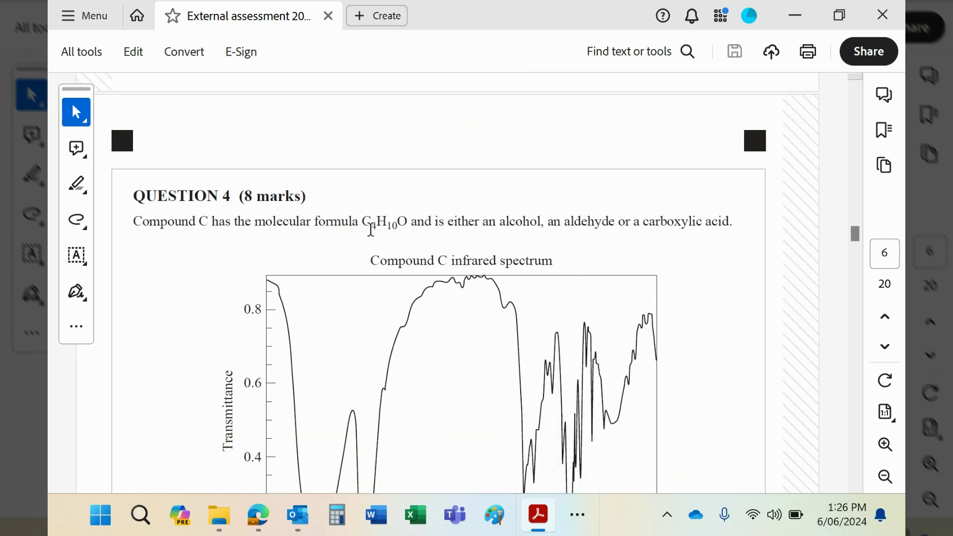
pyautogui.scroll(-2, 430, 241)
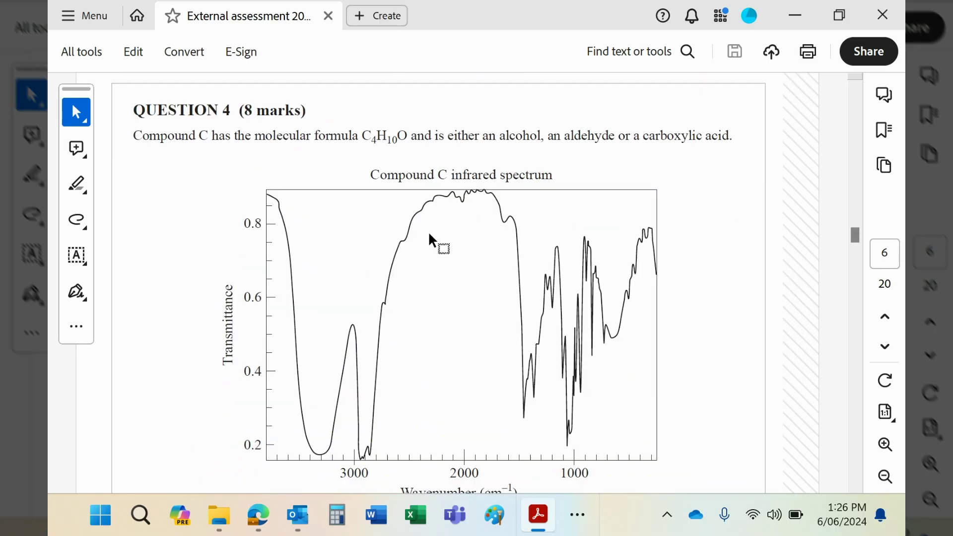
pyautogui.scroll(-7, 429, 241)
pyautogui.scroll(-2, 430, 237)
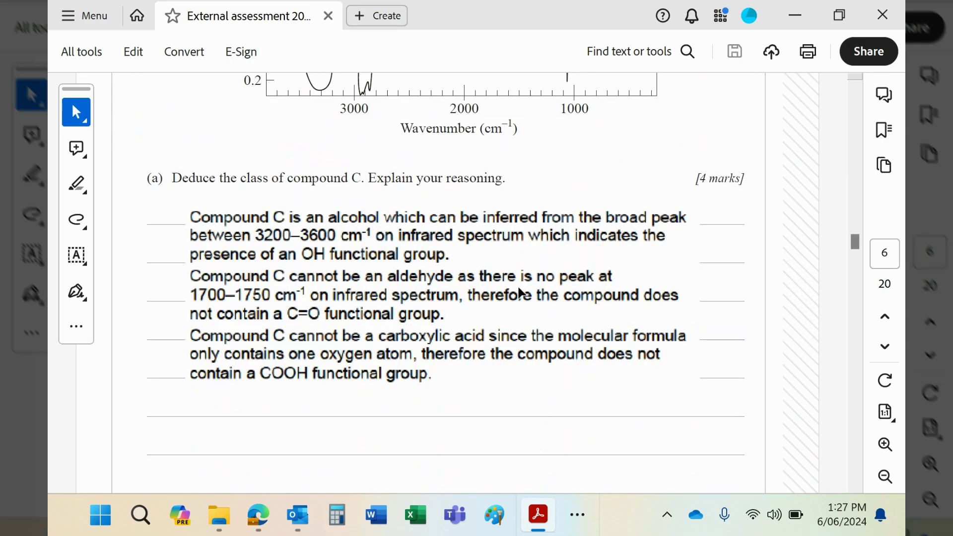
# Scroll onto page 7 to part (b)'s Isomer 1 and Isomer 2 boxes: 1-butanol and 2-butanol.
pyautogui.scroll(-2, 519, 293)
pyautogui.scroll(-5, 519, 289)
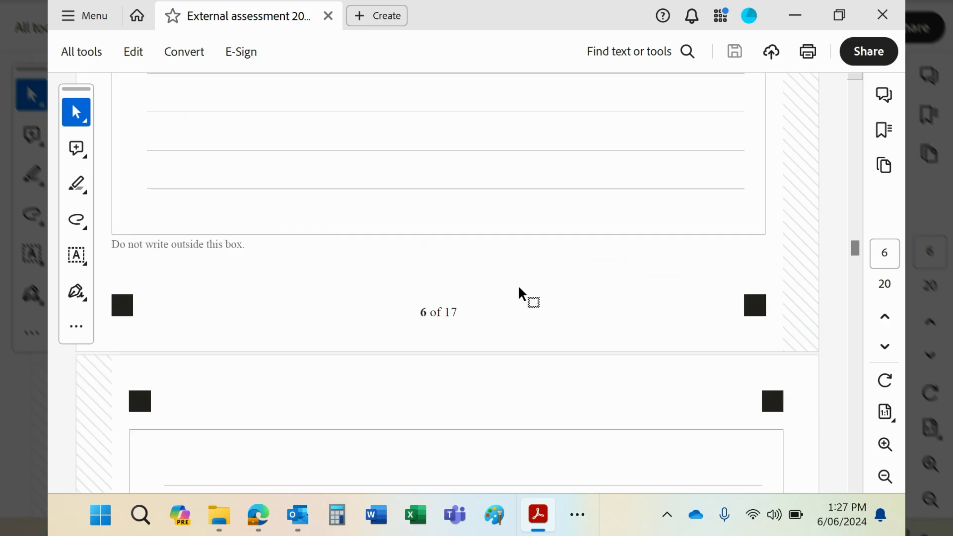
pyautogui.scroll(-4, 518, 288)
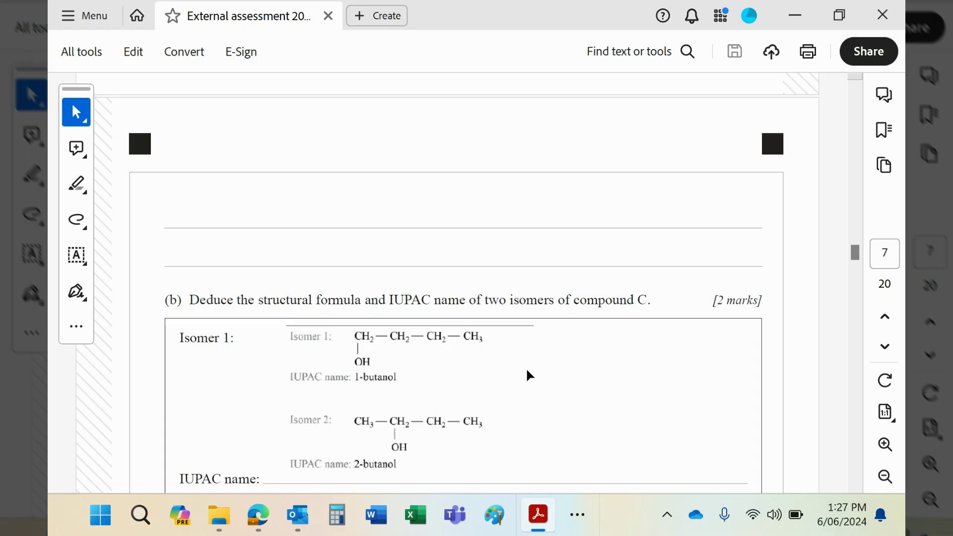
pyautogui.scroll(-3, 588, 372)
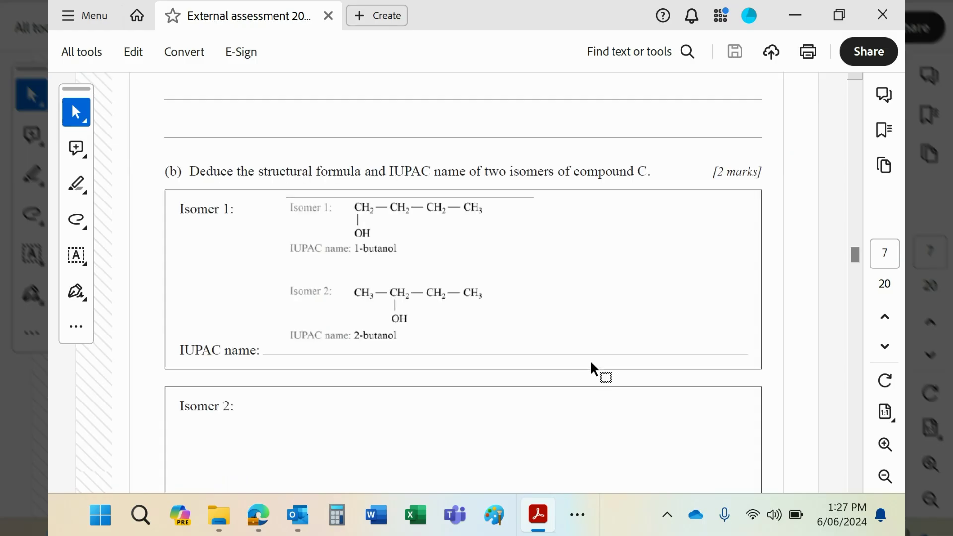
pyautogui.scroll(-3, 590, 363)
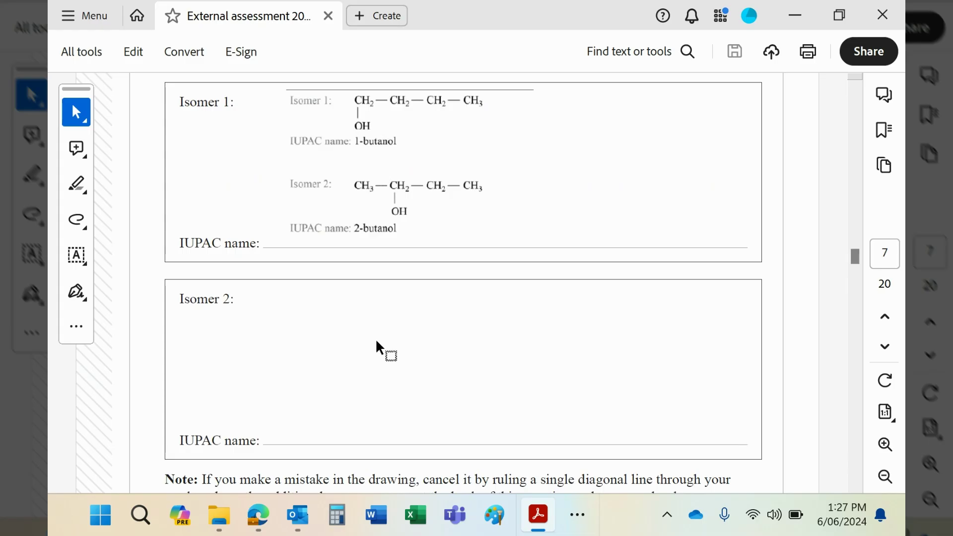
pyautogui.scroll(-2, 379, 346)
# Scroll past the Note to part (c)'s two-sentence answer on structural versus geometric isomers.
pyautogui.scroll(-6, 475, 303)
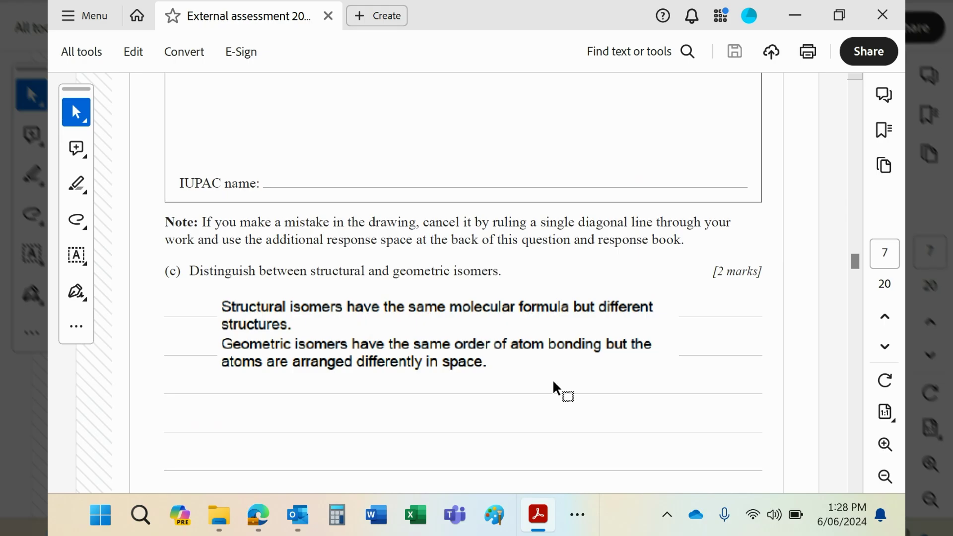
pyautogui.scroll(-2, 581, 377)
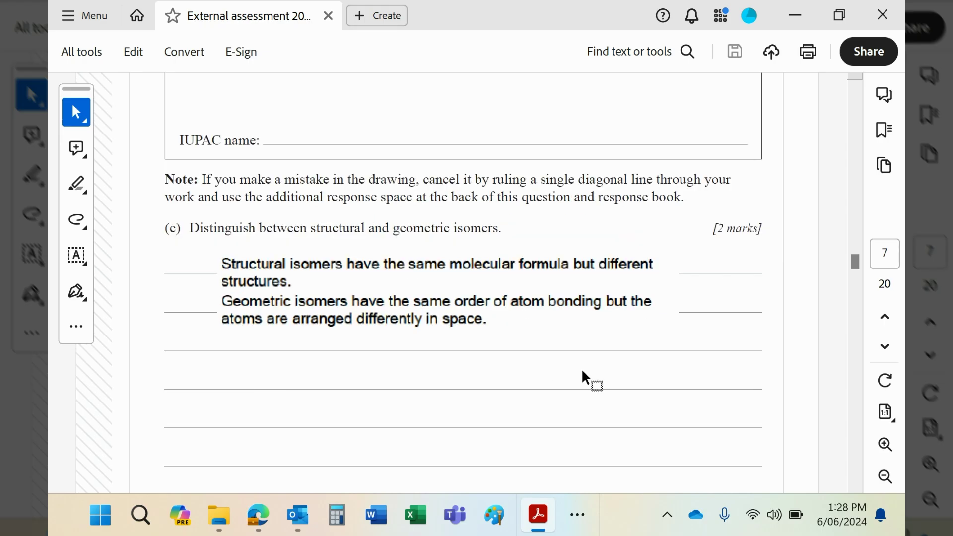
pyautogui.scroll(-2, 586, 377)
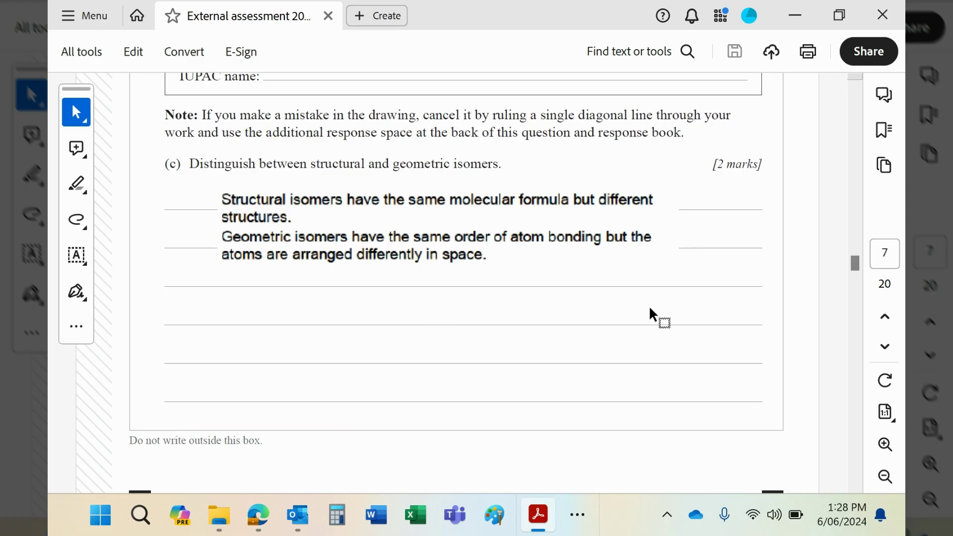
# Scroll to page 8's Question 5 acid table and part (a), where Ka = 3.12×10⁻⁸ shows acid 2 is stronger.
pyautogui.scroll(-1, 652, 313)
pyautogui.scroll(-5, 665, 296)
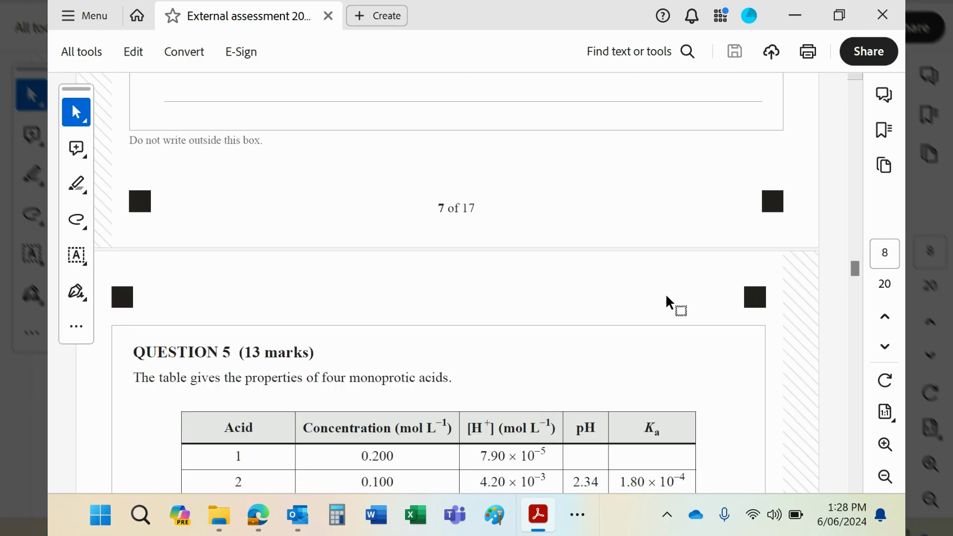
pyautogui.scroll(-1, 665, 301)
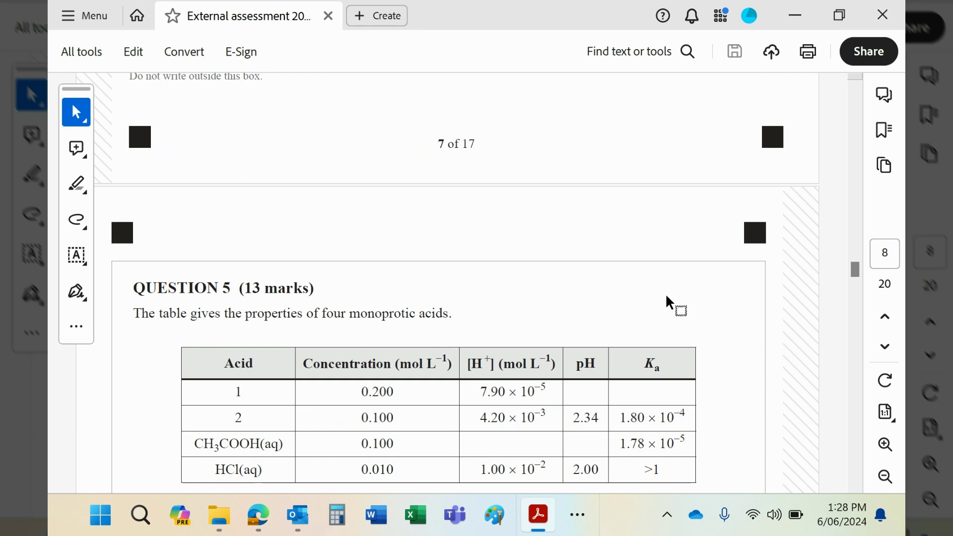
pyautogui.scroll(-2, 666, 296)
pyautogui.scroll(-1, 667, 296)
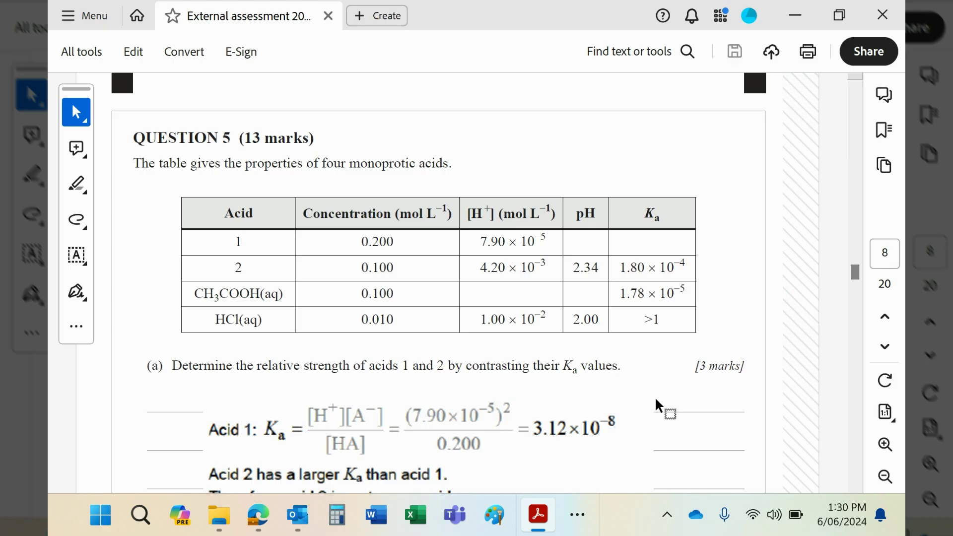
pyautogui.scroll(-1, 655, 395)
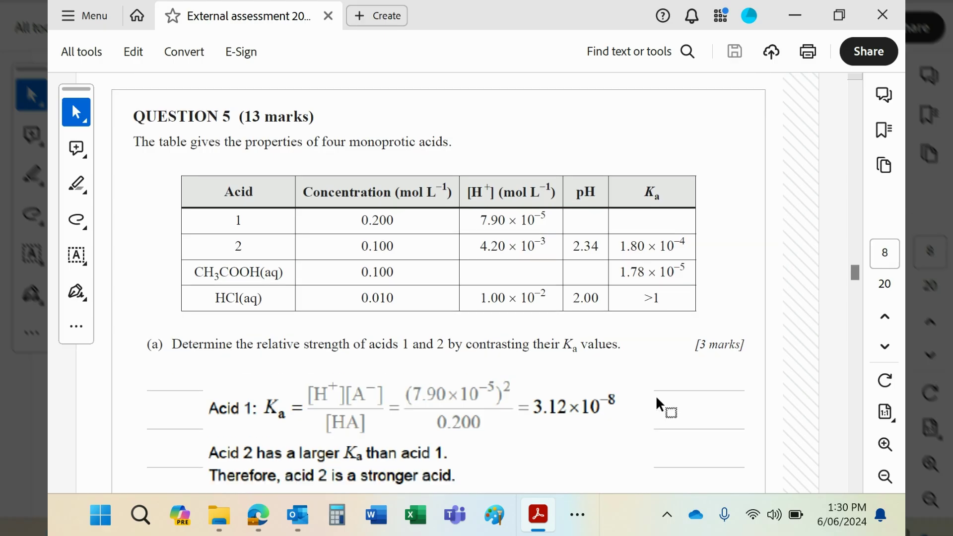
pyautogui.scroll(-1, 655, 395)
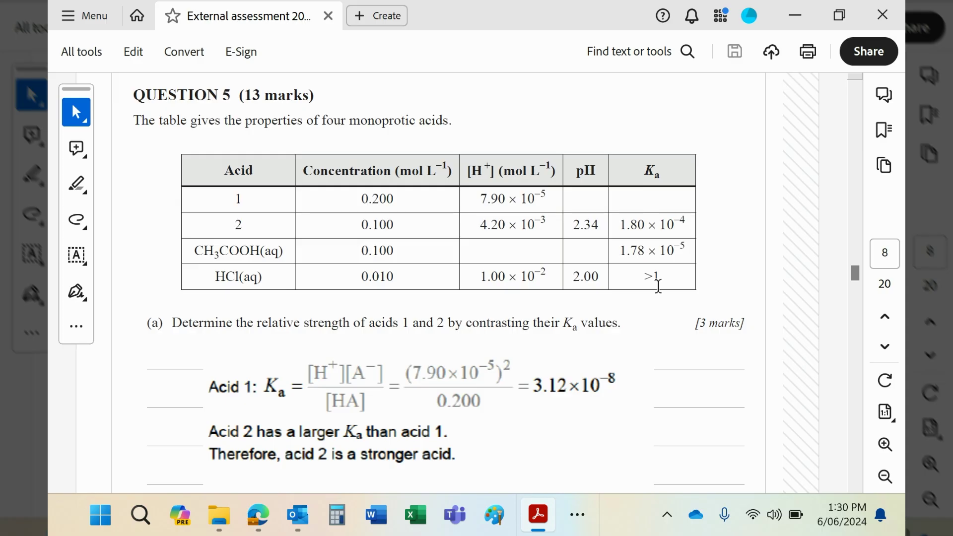
pyautogui.scroll(-3, 642, 323)
# Scroll to part (b)'s ethanoic acid dissociation equation and part (c) on whether CH₃COO⁻ is amphiprotic.
pyautogui.scroll(-5, 642, 323)
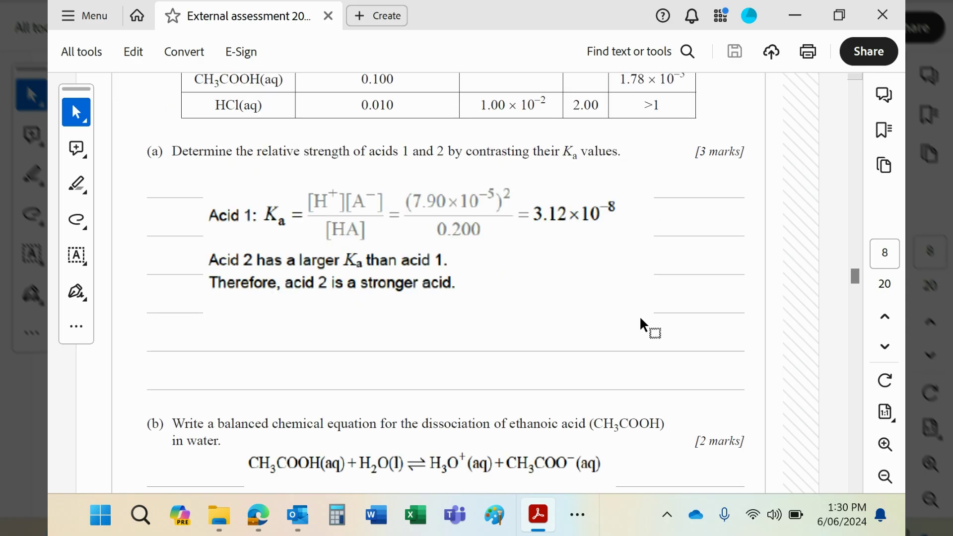
pyautogui.scroll(-3, 640, 321)
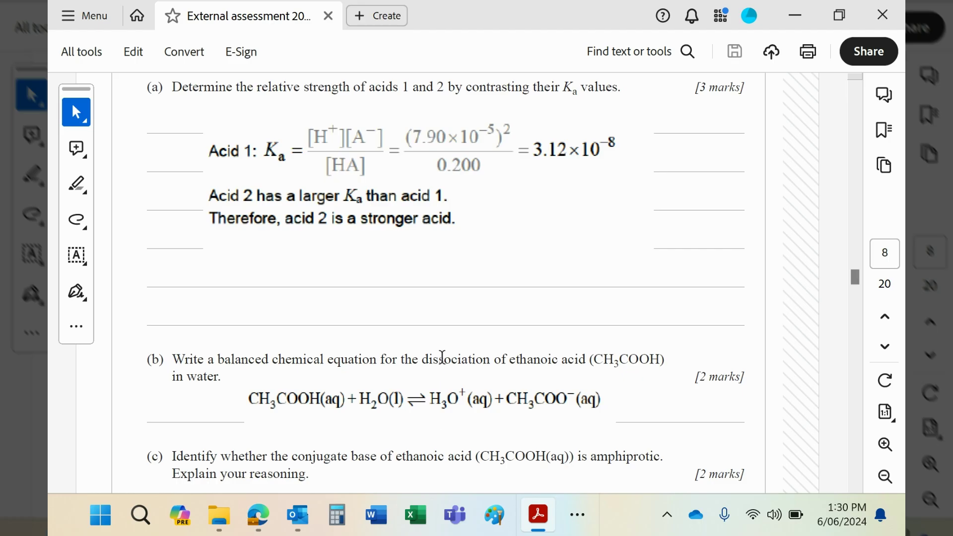
pyautogui.scroll(-1, 442, 357)
# Scroll past the 8 of 17 footer to page 9's part (d), from Ka = 1.78×10⁻⁵ to [H⁺] = 1.33×10⁻³ M.
pyautogui.scroll(-1, 443, 347)
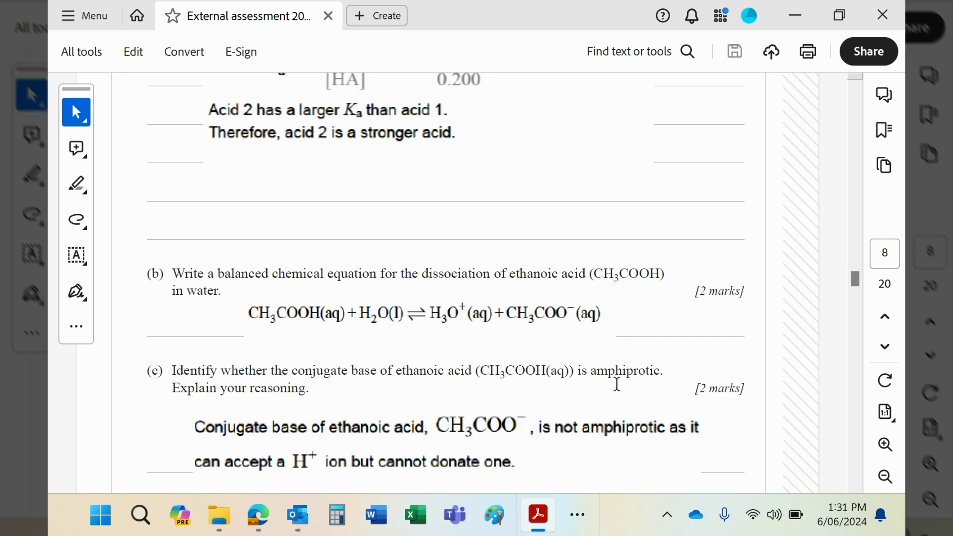
pyautogui.scroll(-1, 620, 379)
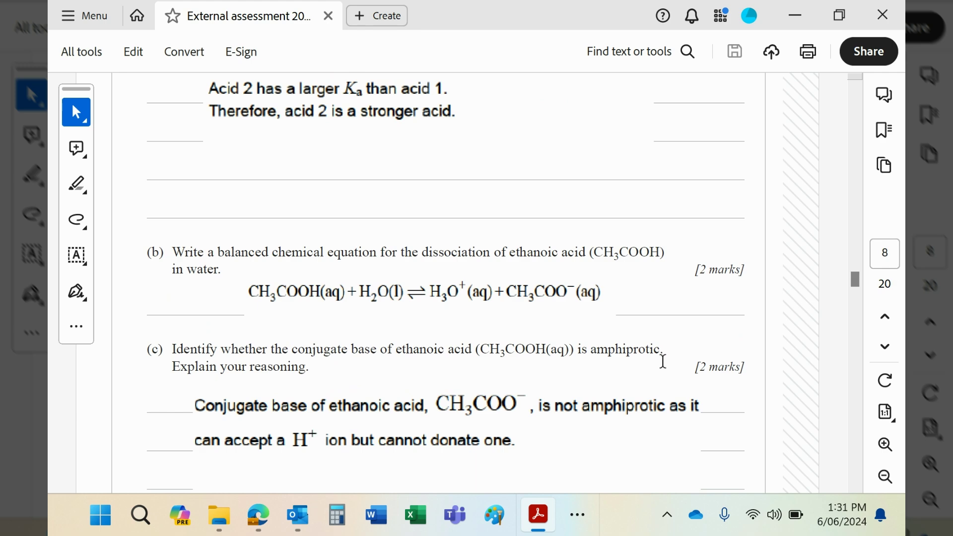
pyautogui.scroll(-2, 663, 361)
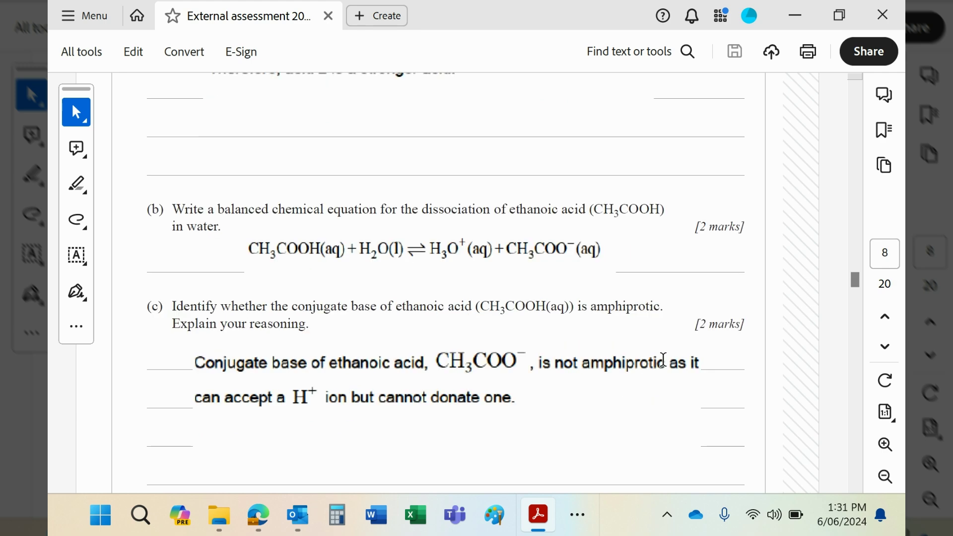
pyautogui.scroll(-2, 663, 360)
pyautogui.scroll(-2, 663, 365)
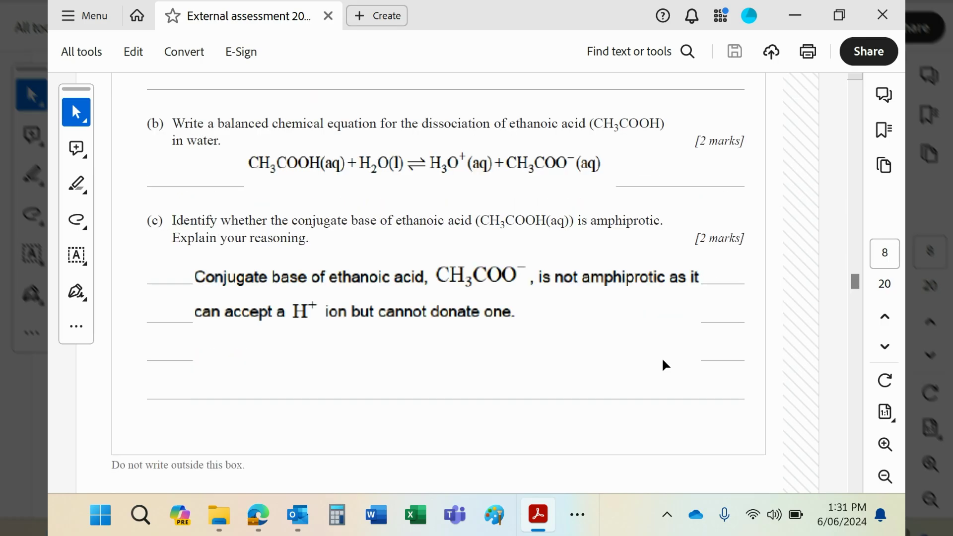
pyautogui.scroll(-4, 664, 365)
pyautogui.scroll(-3, 663, 365)
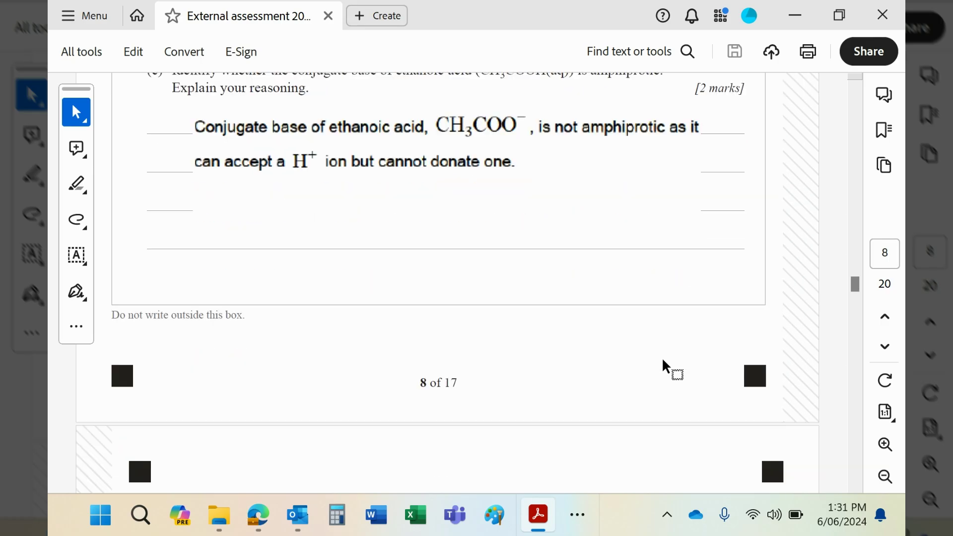
pyautogui.scroll(-3, 665, 366)
# Scroll until part (d)'s working ends with pH = −log(1.33×10⁻³) = 2.87.
pyautogui.scroll(-5, 666, 366)
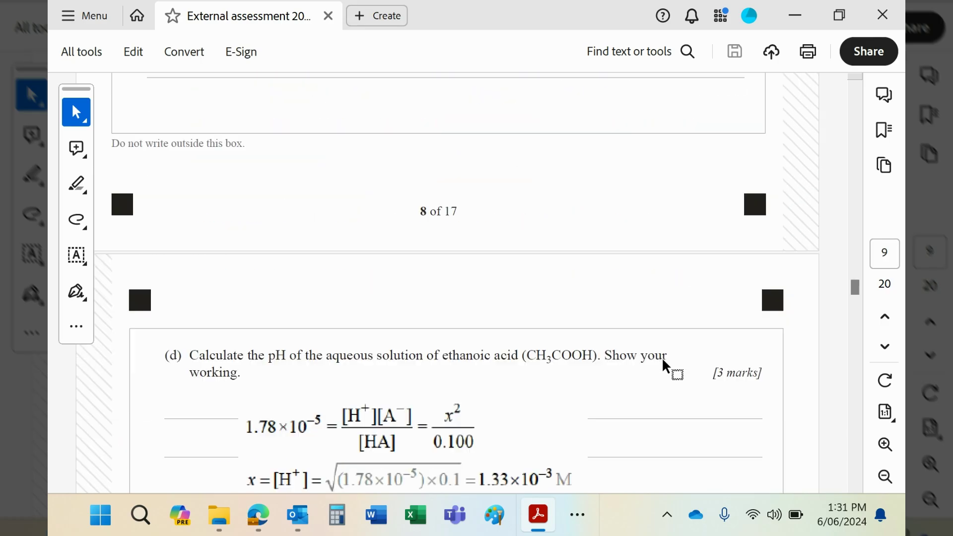
pyautogui.scroll(-4, 665, 366)
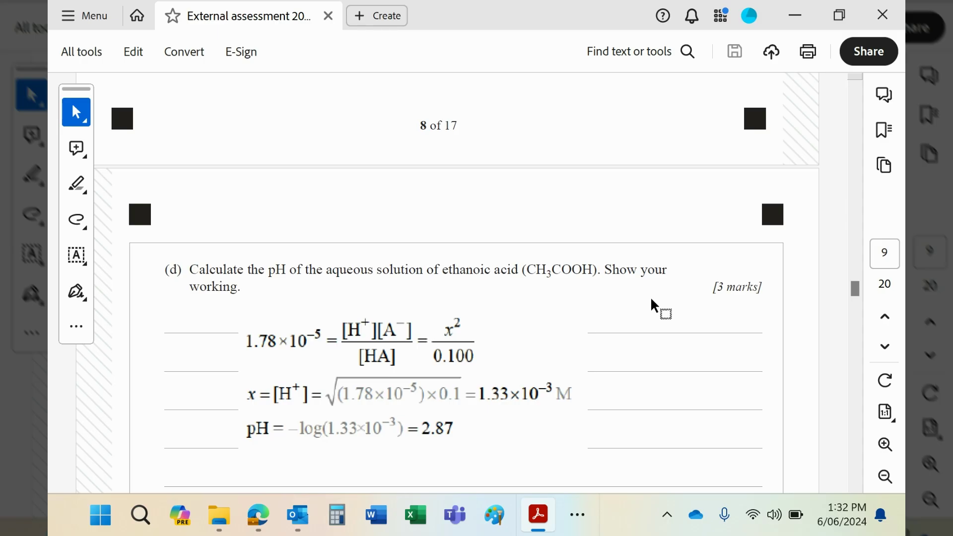
pyautogui.scroll(-3, 651, 300)
# Scroll through part (e)'s dilution answer and the 9 of 17 footer to Question 6 (6 marks).
pyautogui.scroll(-2, 651, 300)
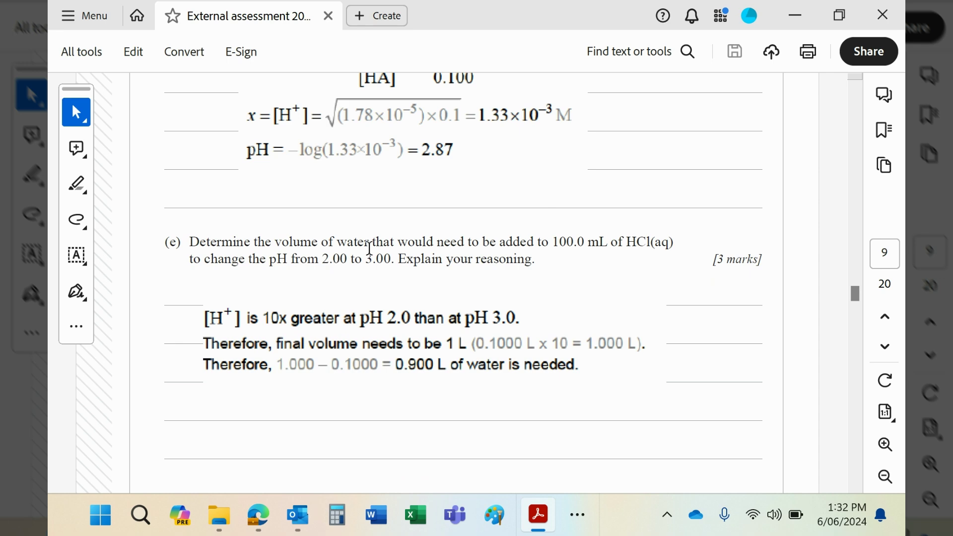
pyautogui.scroll(-3, 385, 259)
pyautogui.scroll(-3, 551, 296)
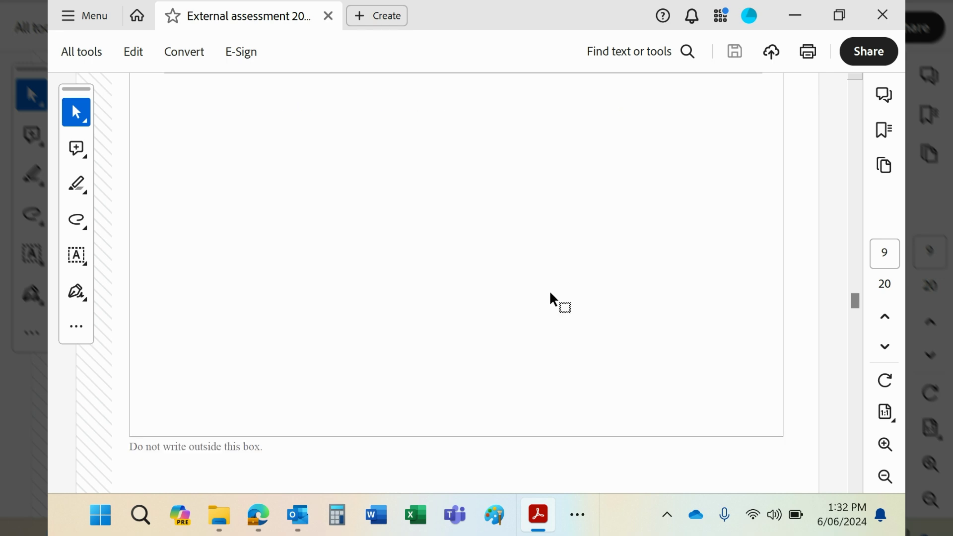
pyautogui.scroll(-6, 550, 295)
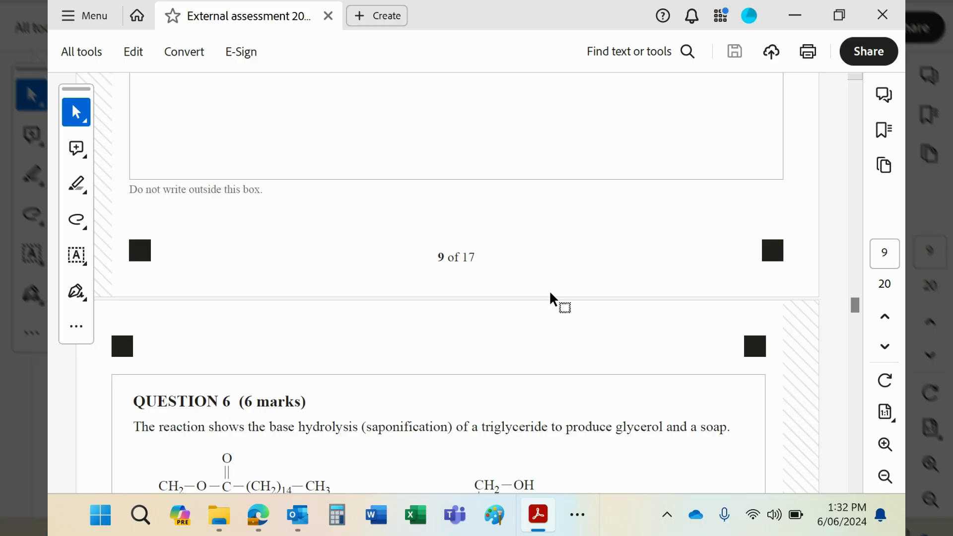
# Scroll slightly to show the full triglyceride saponification diagram producing glycerol and a soap.
pyautogui.scroll(-4, 550, 295)
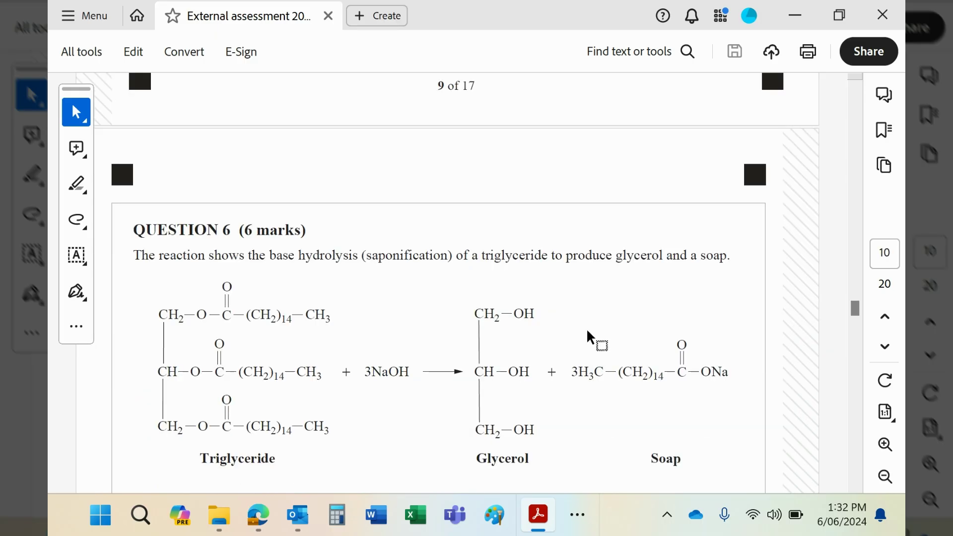